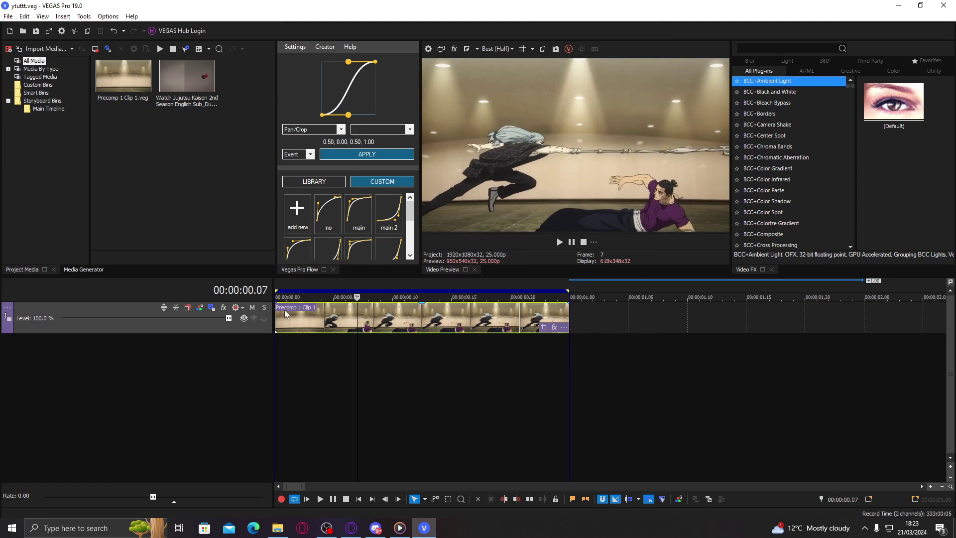
Open the nested timeline of Precomp 1 Clip 1, scrub through its frames and return to the parent project
click(297, 313)
click(415, 313)
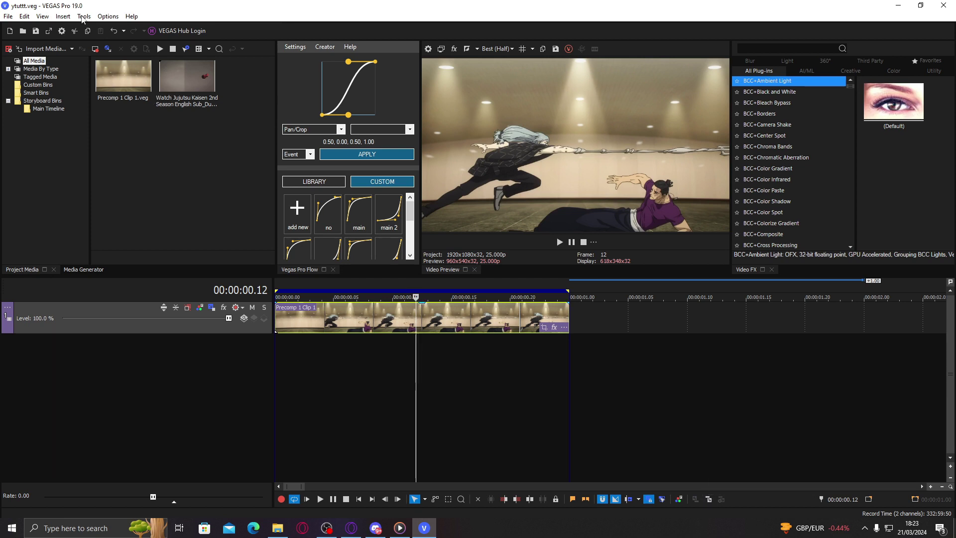
click(710, 496)
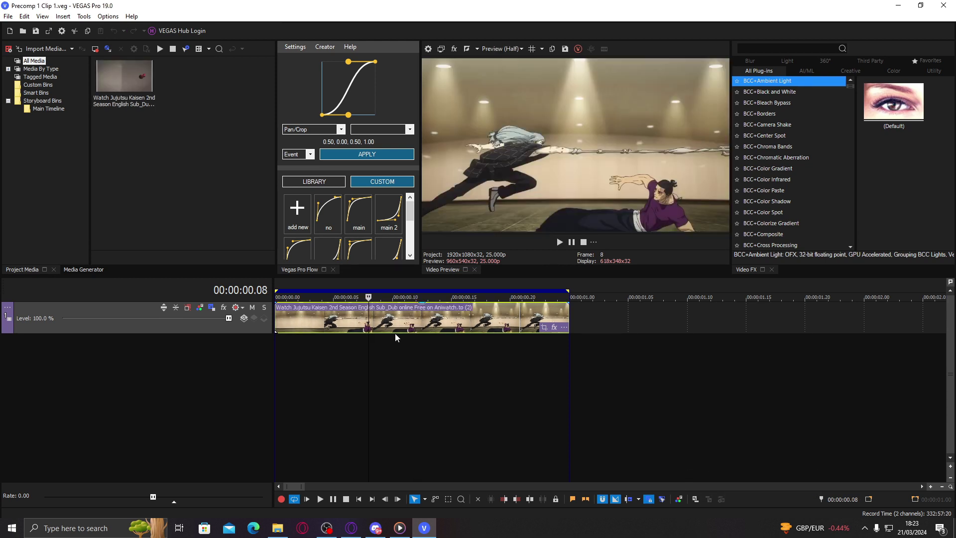
click(392, 322)
click(475, 317)
click(536, 313)
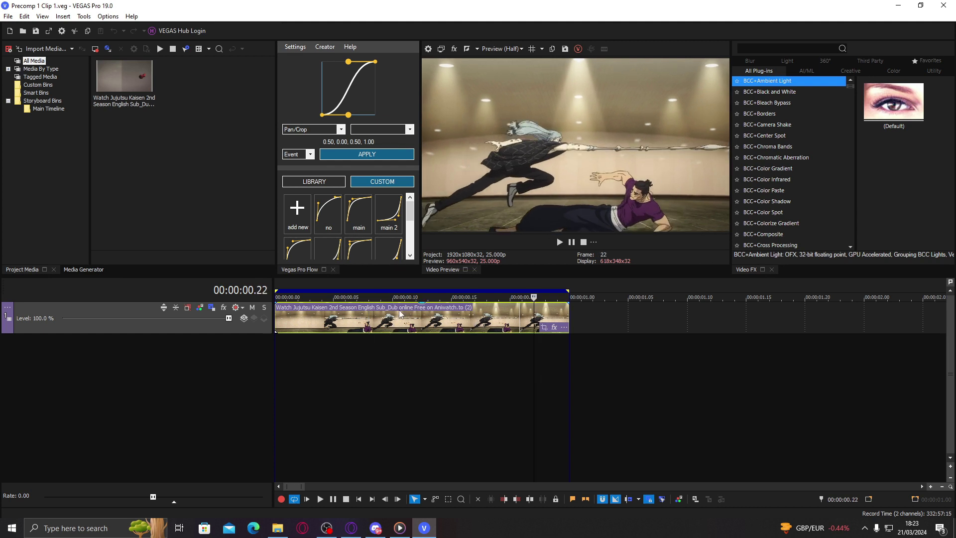
click(374, 326)
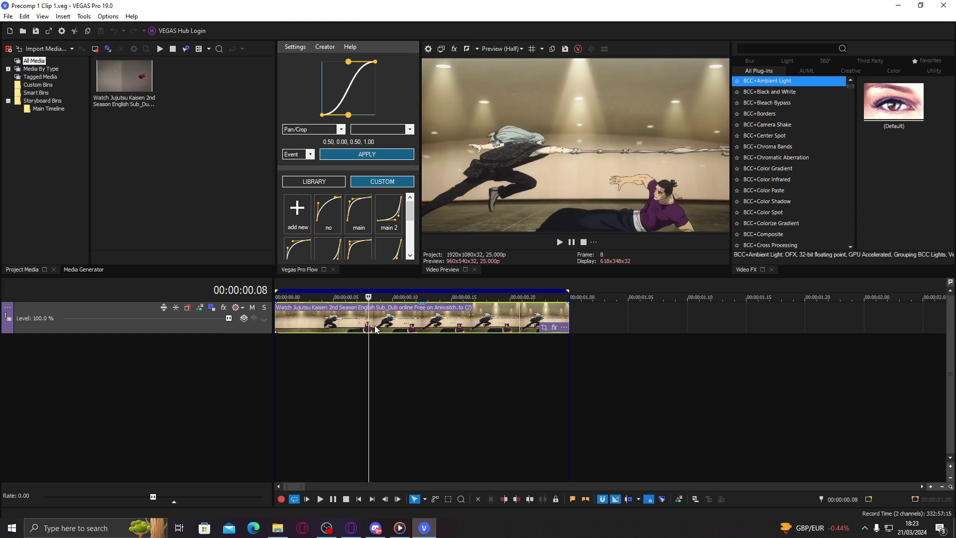
click(696, 500)
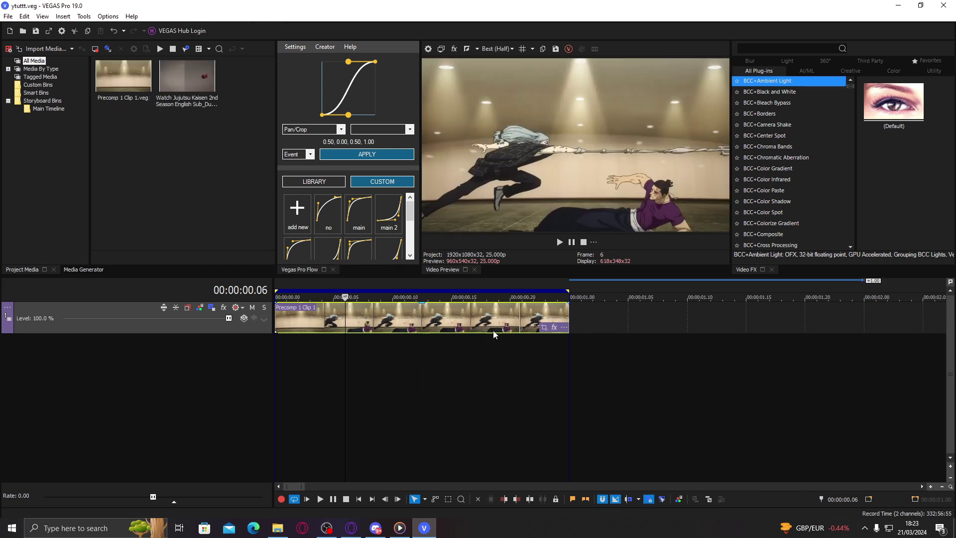
Open the precomp's nested timeline again and split the video clip at frames 1, 2 and 3
click(696, 499)
double_click(299, 318)
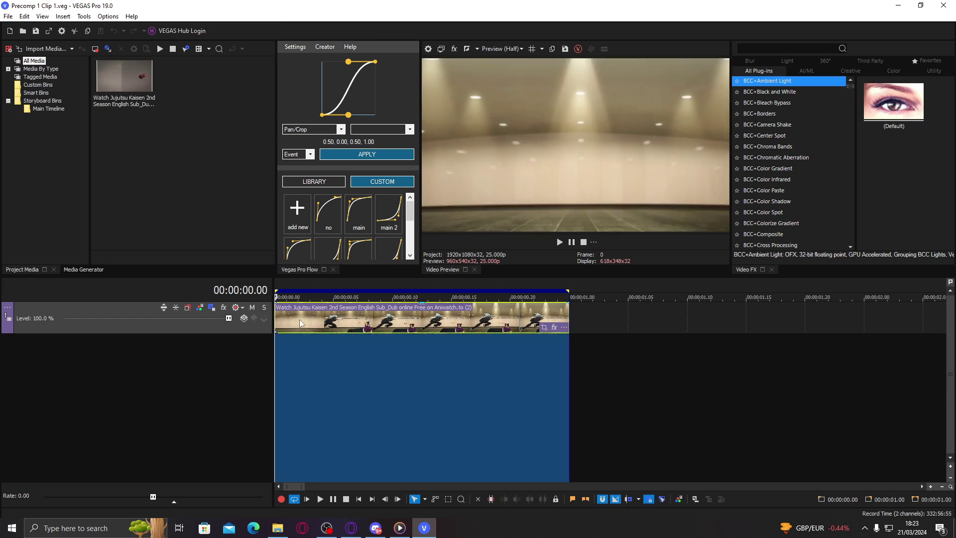
key(Right)
key(s)
key(Right)
key(s)
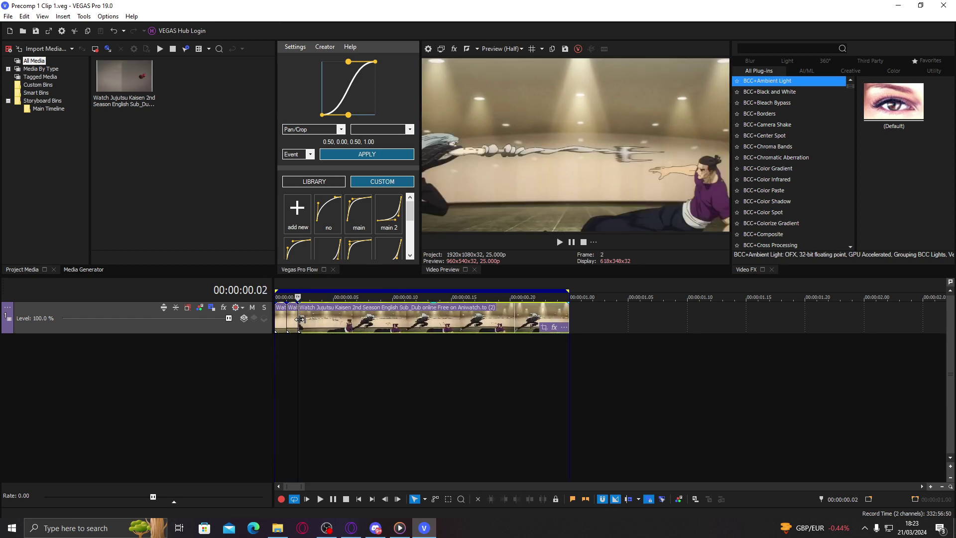
key(Right)
key(s)
With auto ripple enabled, trim the start of the remaining clip to frame 5 so the gap closes
key(Right)
key(Right)
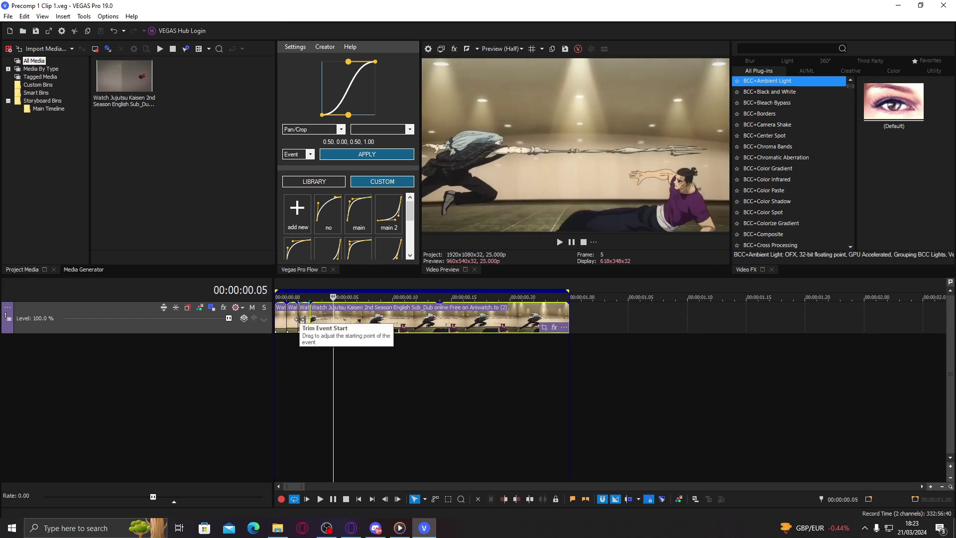
click(505, 499)
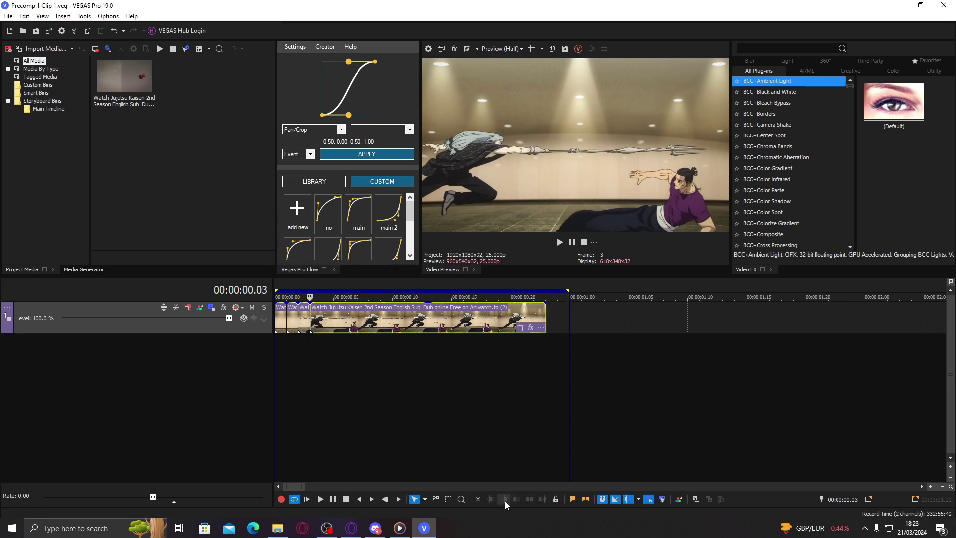
click(629, 499)
Split the remaining clip at frames 4 and 5
key(Left)
key(Right)
key(Right)
key(s)
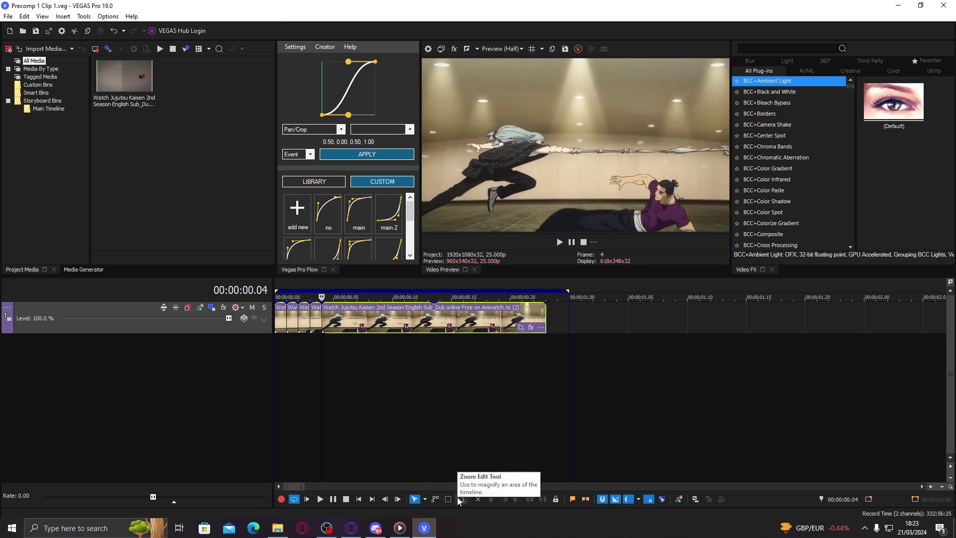
key(Right)
key(s)
Trim the start of the last clip to frame 7 to remove its duplicate frames
key(Left)
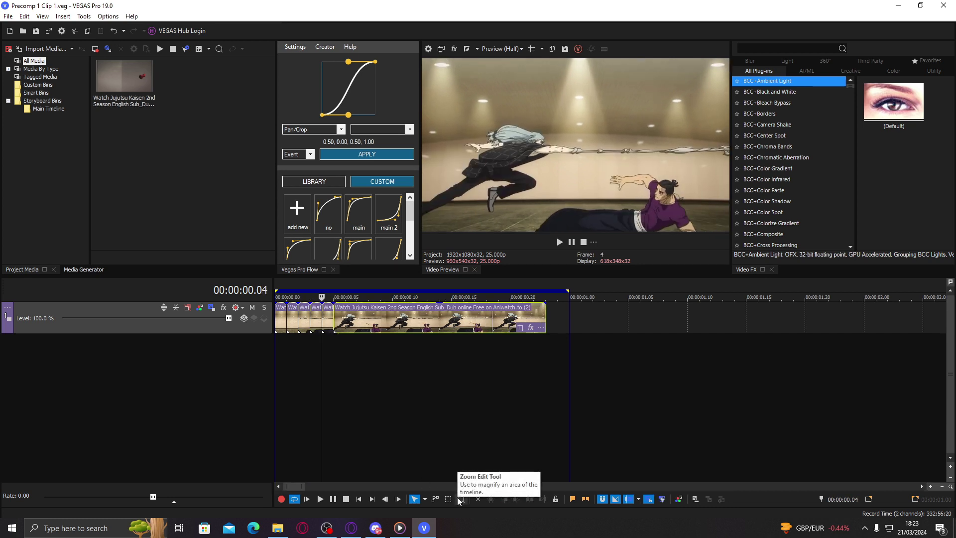
key(Right)
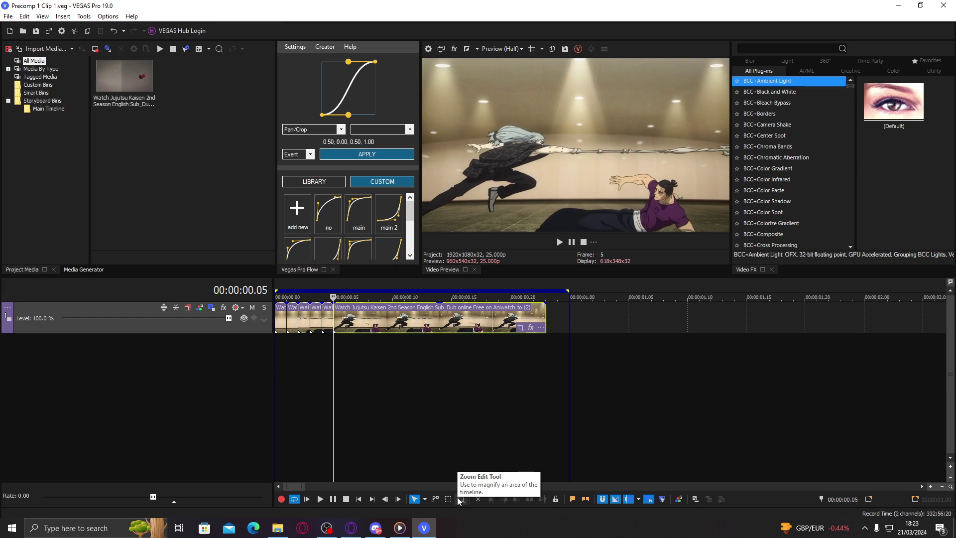
key(Right)
key(Right)
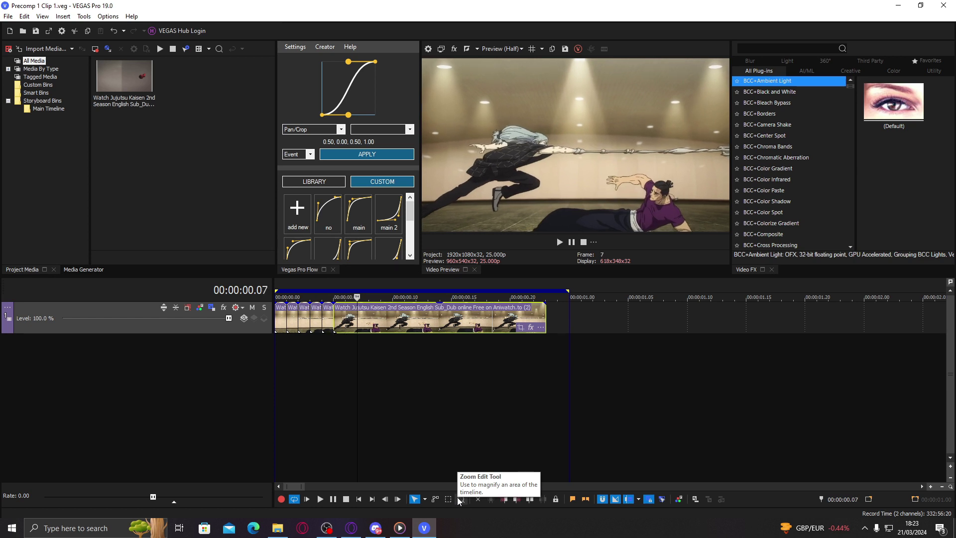
click(506, 500)
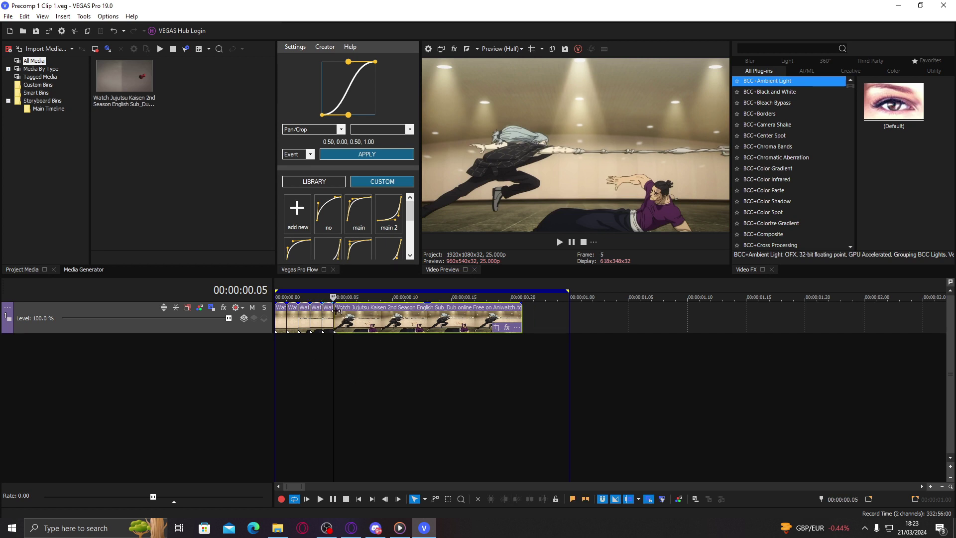
Split the last clip at frame 6 and trim the start of the remaining part to frame 9
key(Right)
key(s)
key(Right)
key(Right)
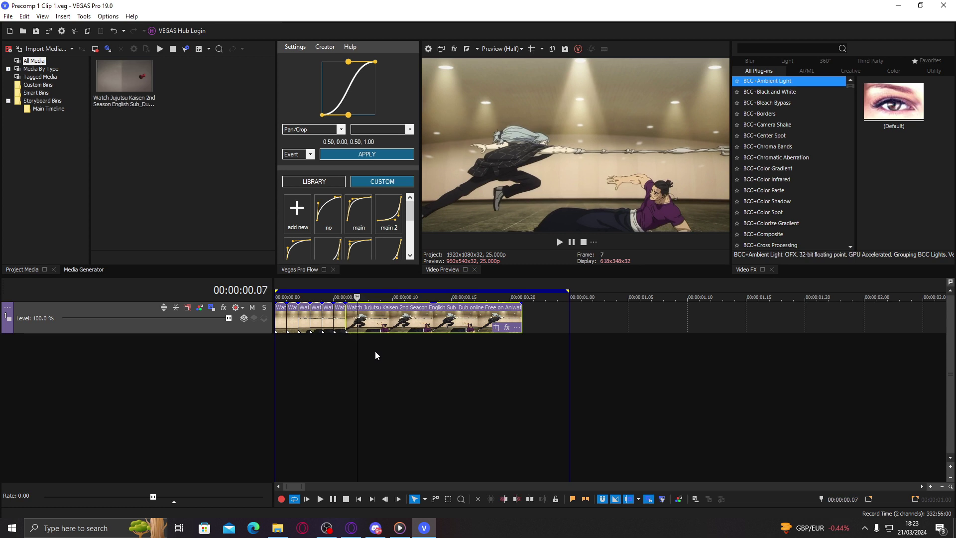
key(Right)
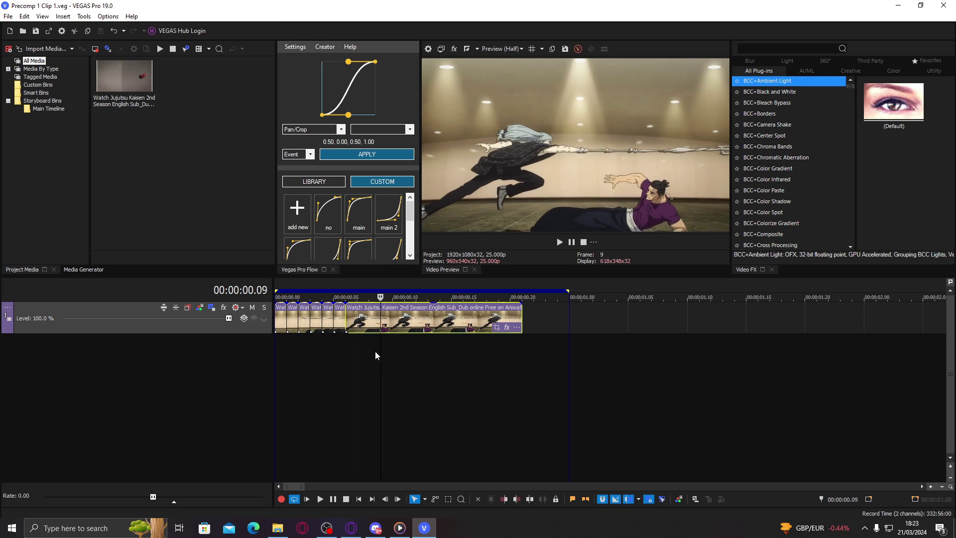
click(504, 496)
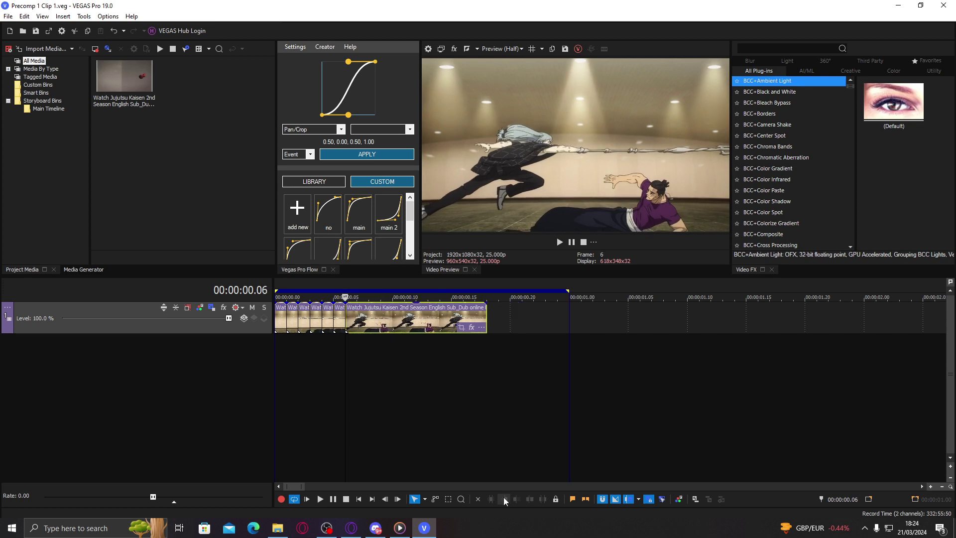
Split the last clip at frame 7 and trim the start of the remaining part to frame 10
key(Right)
key(s)
key(Right)
key(Right)
key(Right)
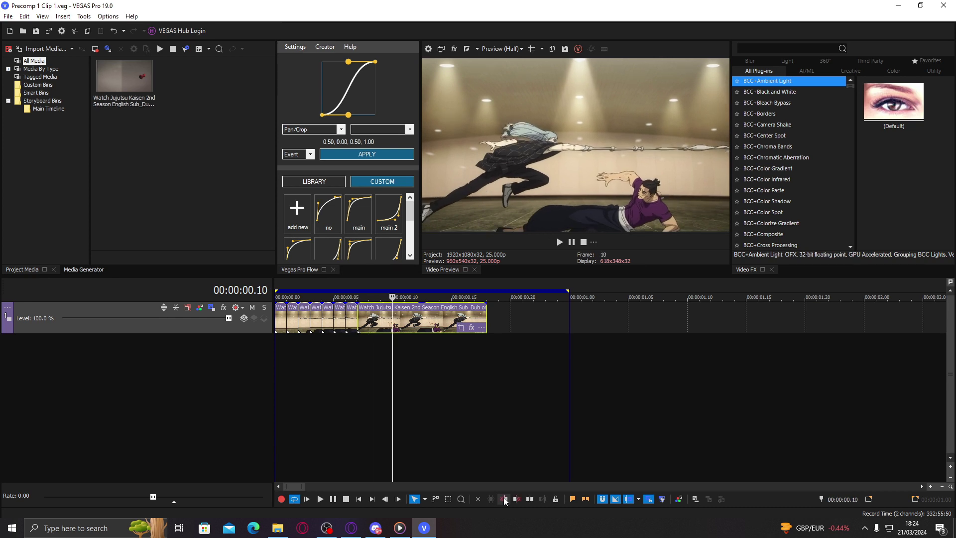
click(505, 500)
Split the last clip at frame 8 and trim the start of the remaining part to frame 11
key(Right)
key(s)
key(Right)
key(Right)
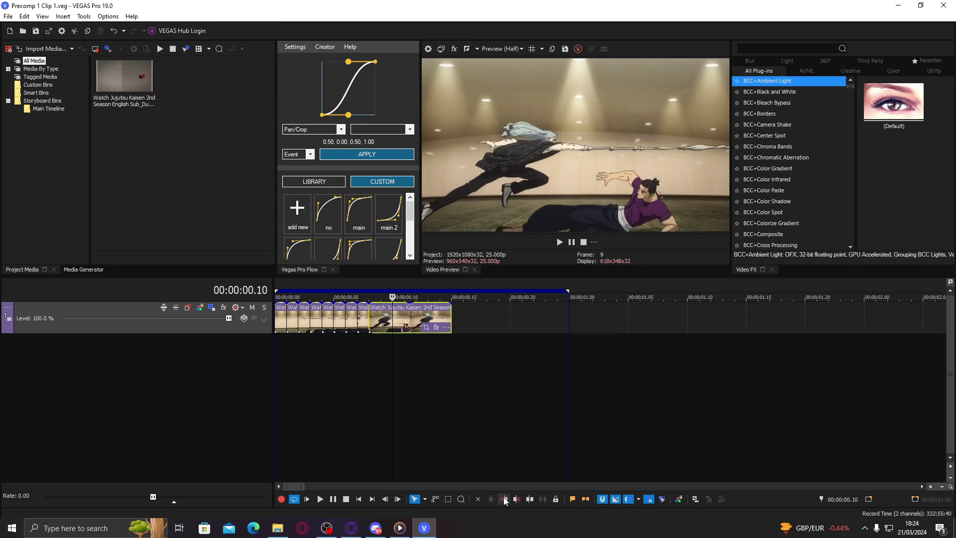
key(Right)
click(505, 500)
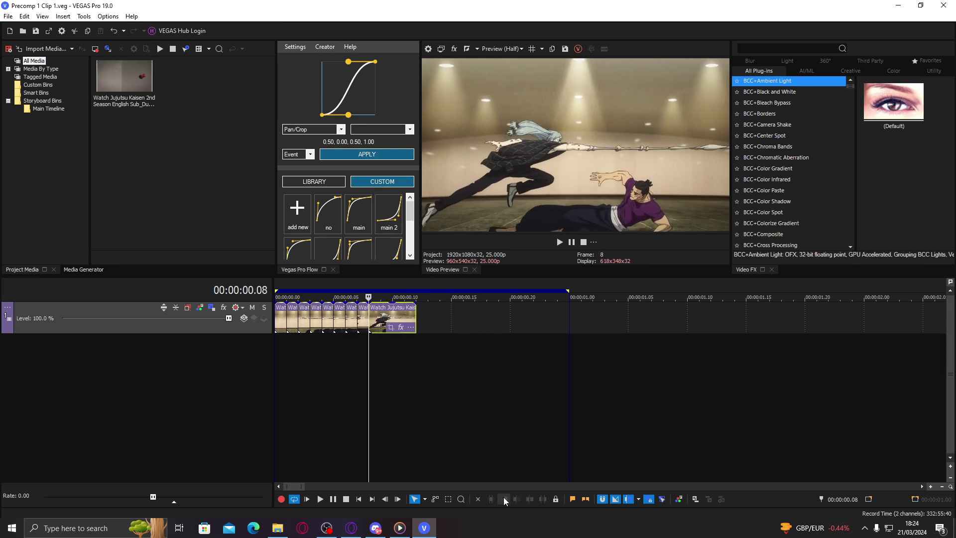
Split the last clip at frame 9 and trim the start of the remaining part to frame 10
key(Right)
key(s)
key(Right)
key(Right)
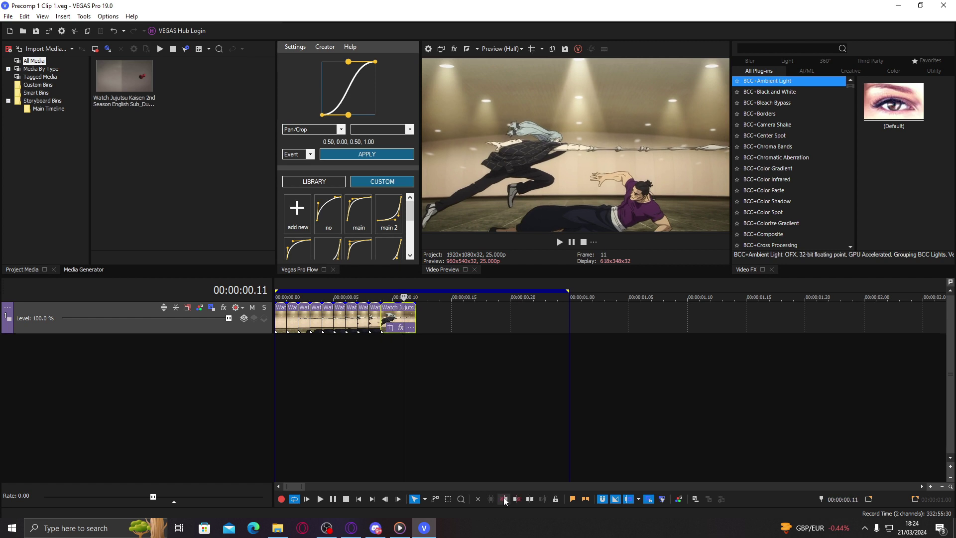
key(KP_7)
key(KP_1)
key(KP_3)
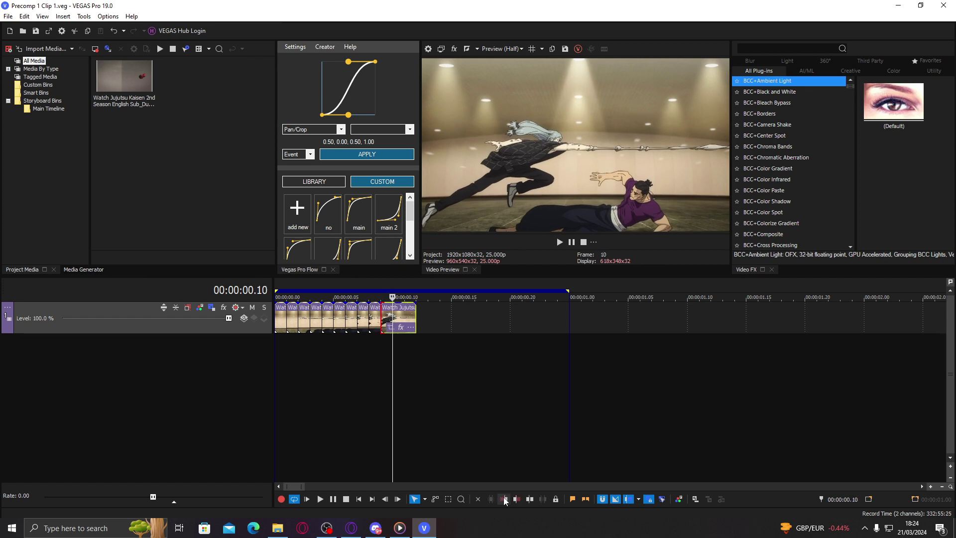
click(504, 498)
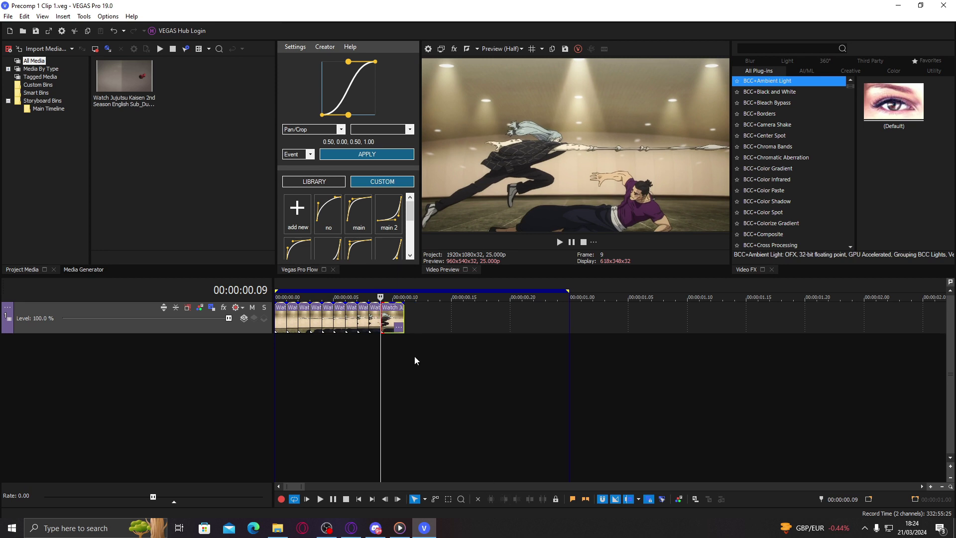
Extend the end of the last clip to about frame 19 and trim its start to frame 12
click(384, 350)
drag(400, 318, 498, 319)
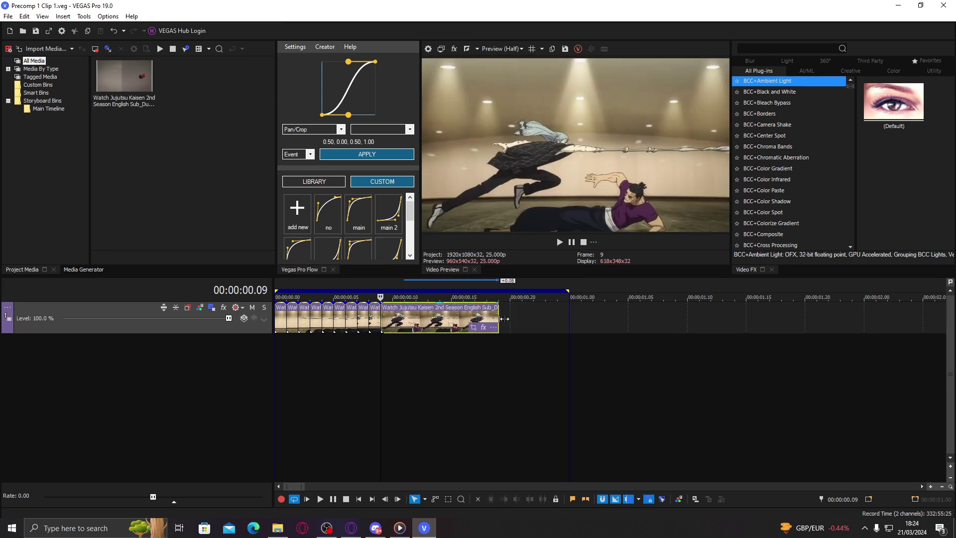
key(Right)
key(Right)
key(Right)
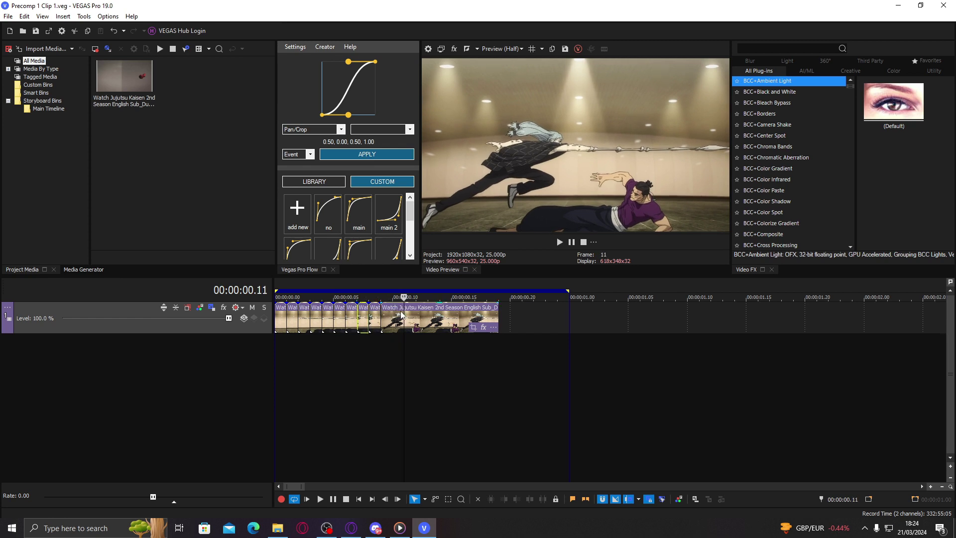
click(417, 315)
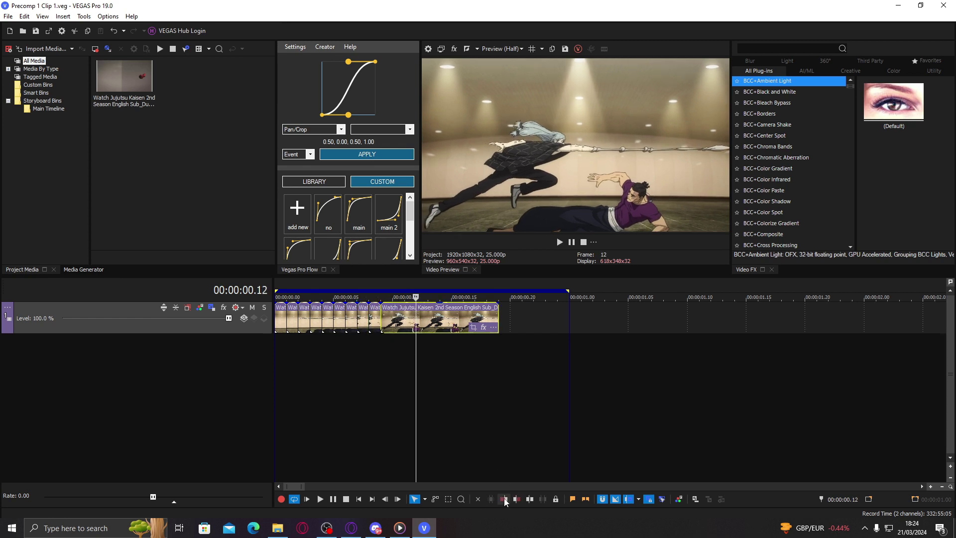
click(504, 499)
Split the last clip at frame 10 and trim the start of the remaining part to frame 14
key(Right)
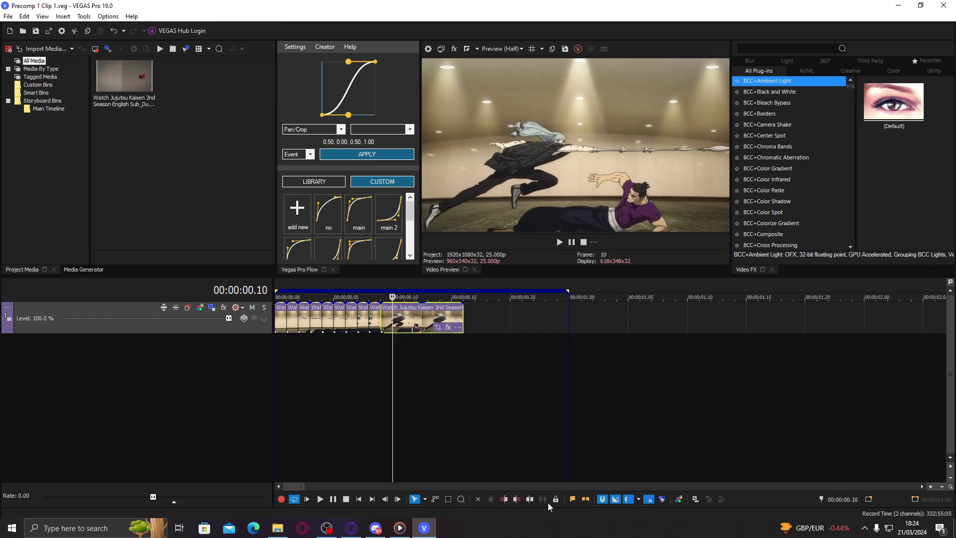
click(531, 501)
key(Right)
key(Right)
key(Right)
key(Right)
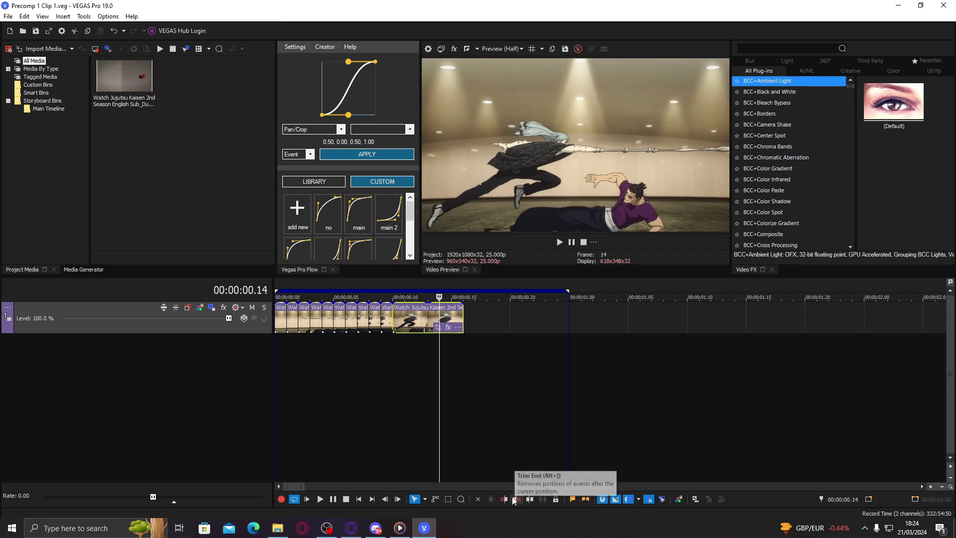
click(504, 499)
Split the last clip at frame 11 and remove the leftover one-frame piece after the cut
key(Right)
click(530, 499)
key(Right)
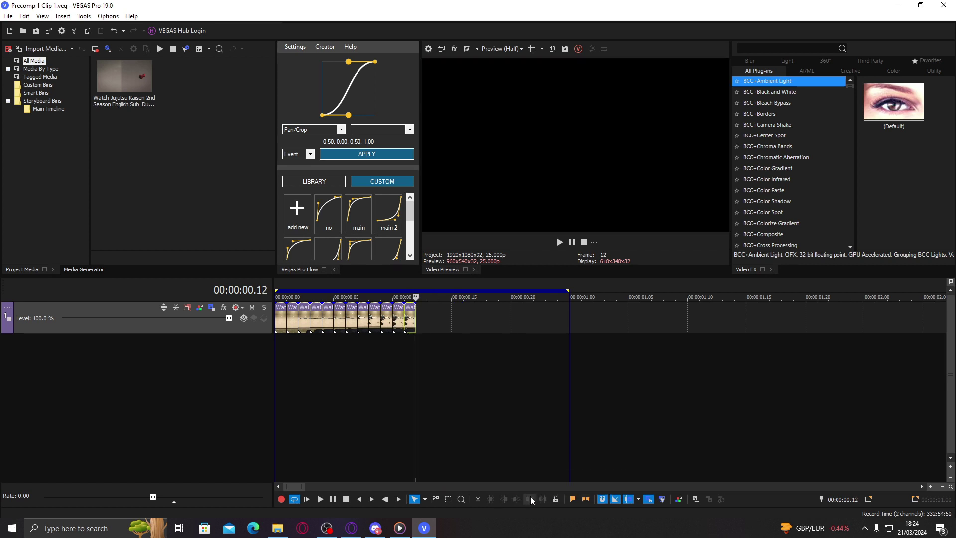
key(ctrl+x)
Play back the row of single-frame clips and return to the parent project, saving the nested timeline's changes
double_click(354, 385)
key(space)
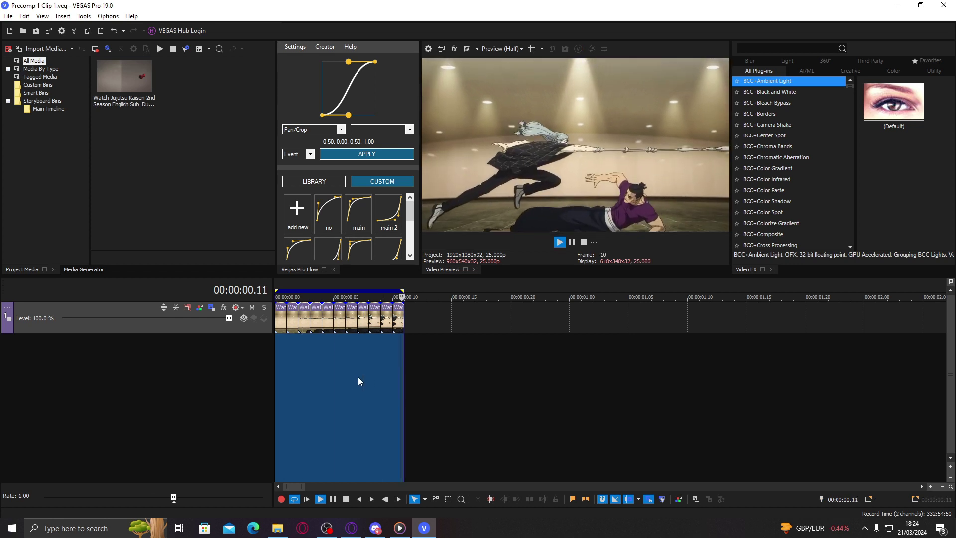
key(space)
click(300, 373)
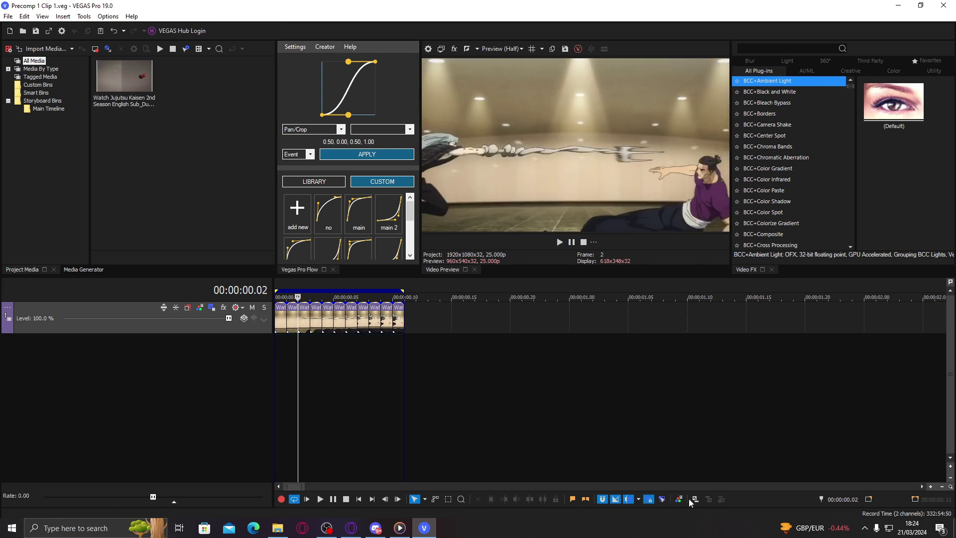
click(696, 502)
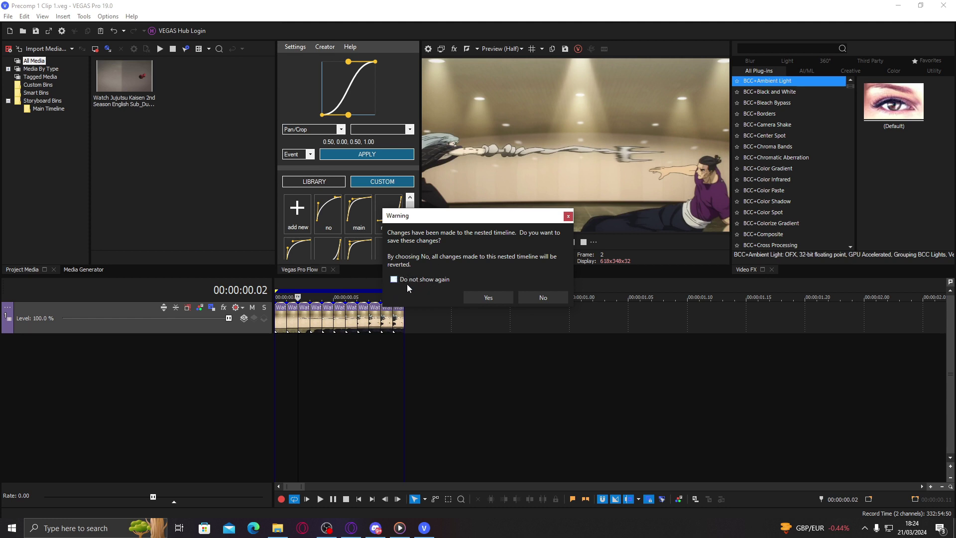
click(486, 298)
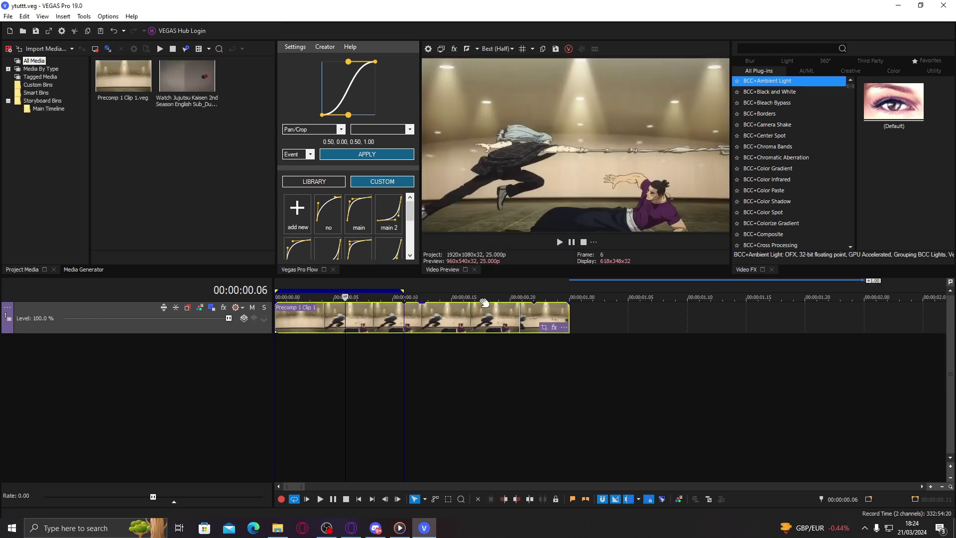
Select the time range of the Precomp 1 Clip 1 event and play it back in the parent project
double_click(462, 325)
key(space)
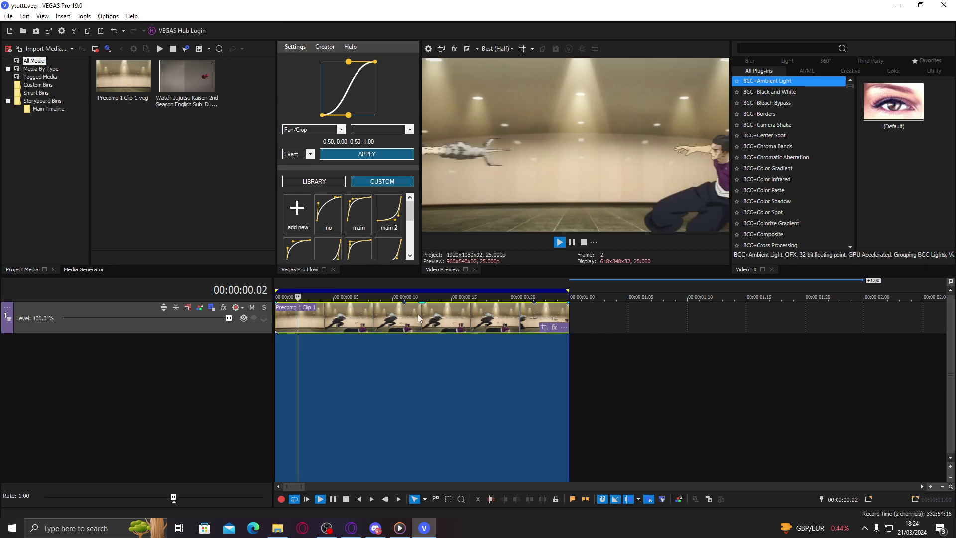
key(space)
click(406, 318)
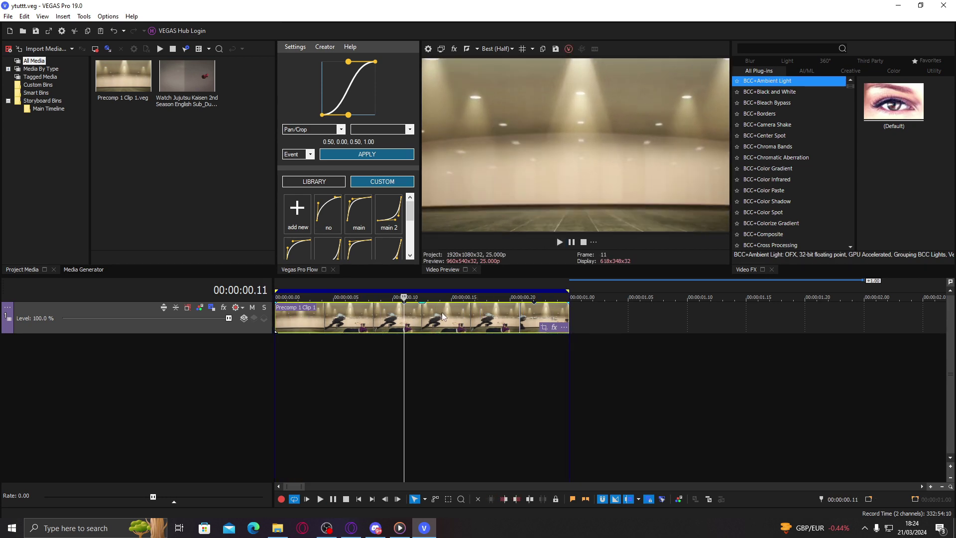
Examine the frames at several points of the Precomp 1 Clip 1 event and play it back
click(498, 317)
click(553, 317)
click(419, 311)
click(381, 321)
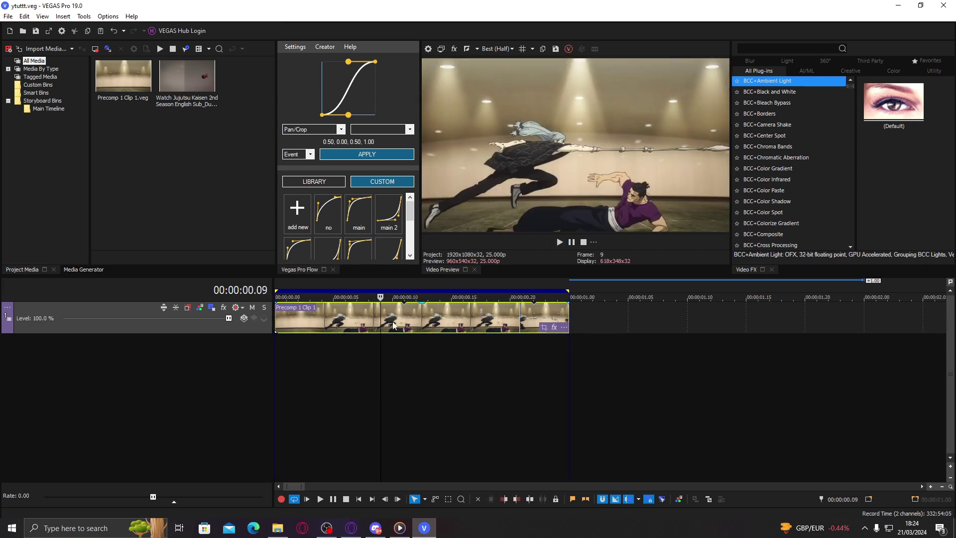
click(403, 319)
click(349, 323)
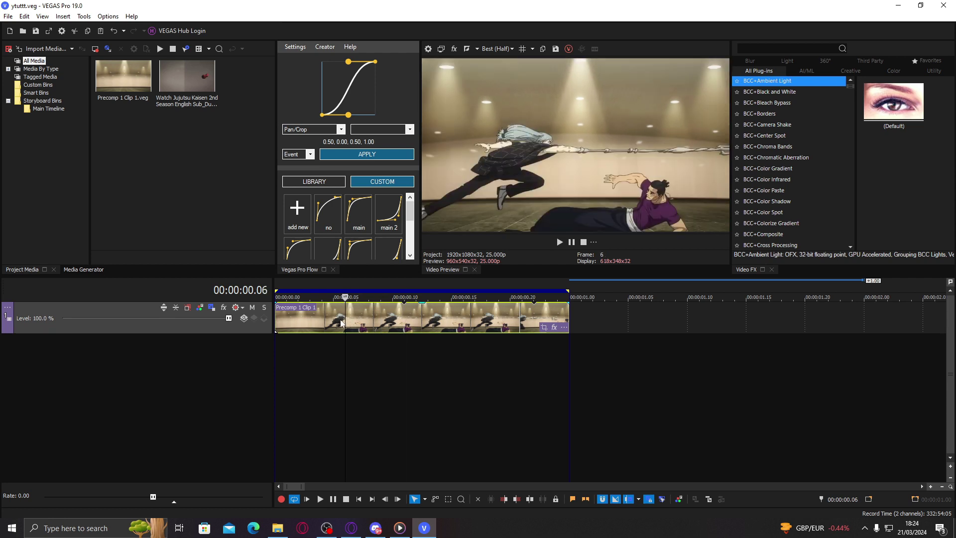
click(390, 319)
click(404, 319)
scroll(421, 317, down, 4)
key(space)
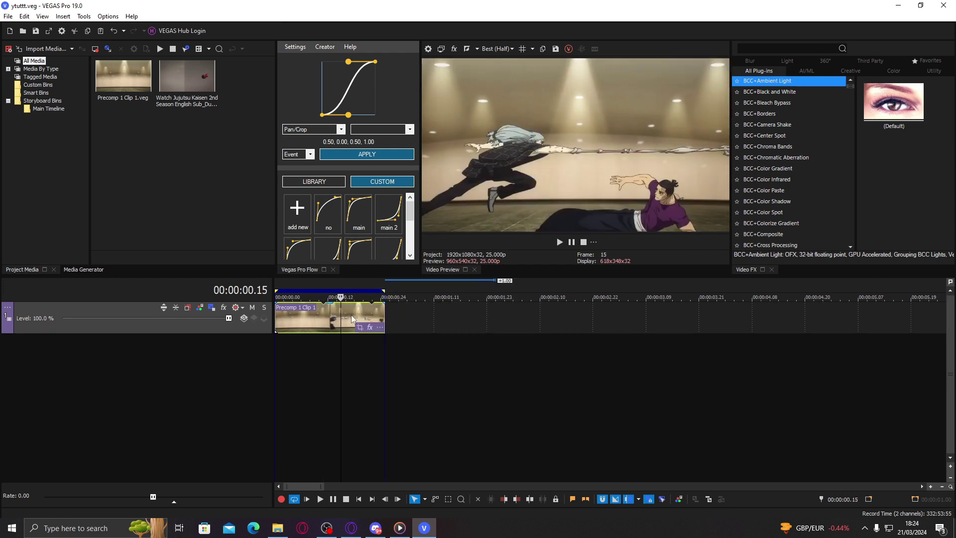
Find the TwixtorPRO effect and apply its "frame number animation" preset to the Precomp 1 Clip 1 event
click(319, 319)
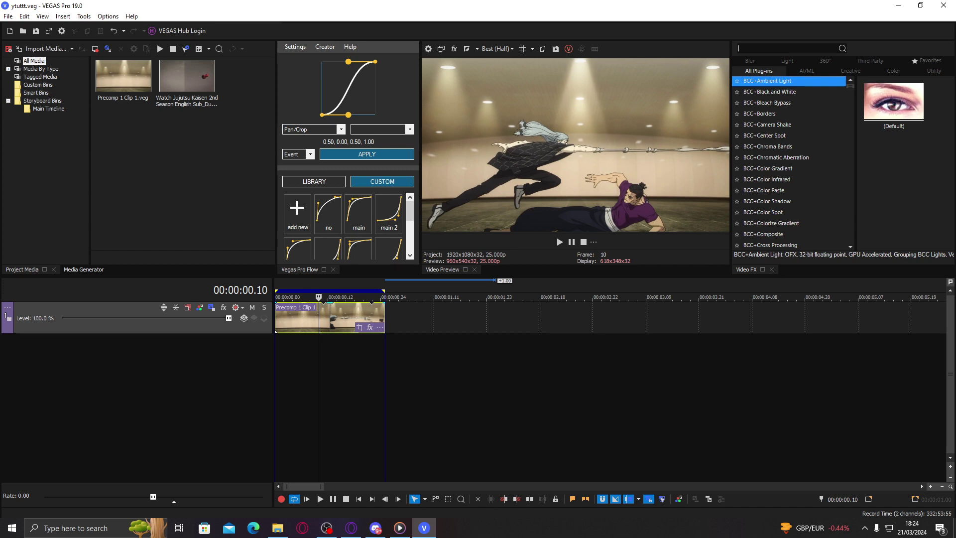
text(twixtor)
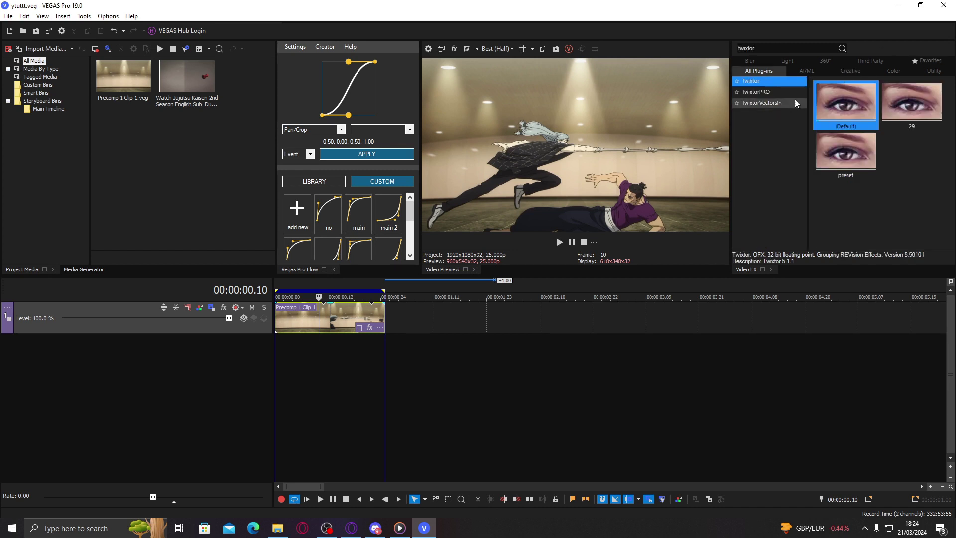
click(795, 95)
scroll(951, 180, down, 5)
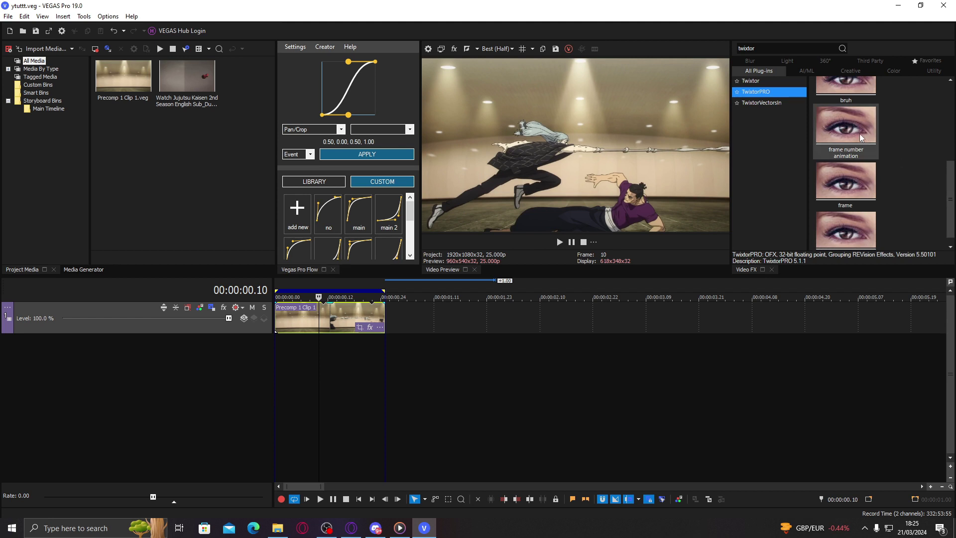
double_click(859, 134)
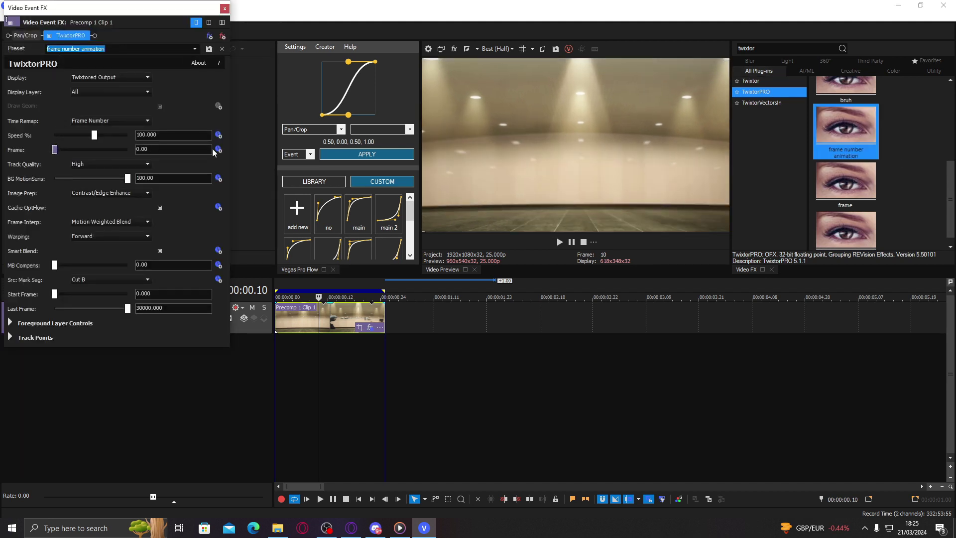
Enable animation of the TwixtorPRO Frame parameter and add a keyframe at 00:00:00.15, trying source frame values up to 6
click(218, 149)
click(277, 309)
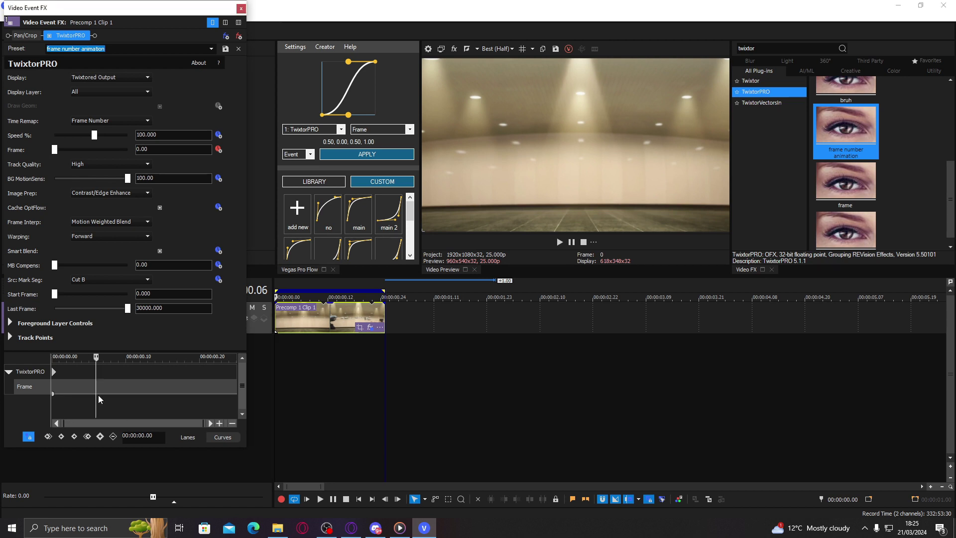
drag(97, 395, 162, 393)
drag(167, 151, 75, 164)
text(2)
key(Return)
text(5)
key(Return)
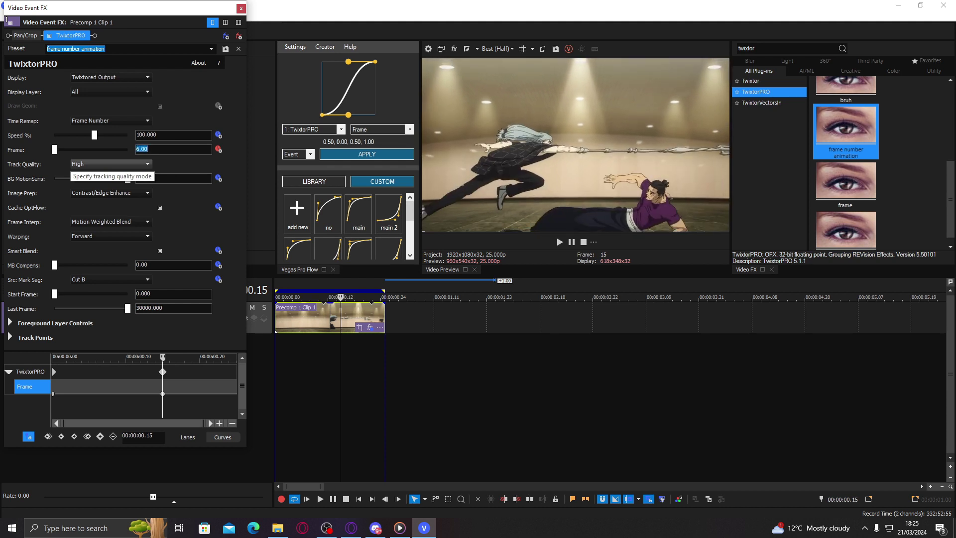
Set the new keyframe's Frame value to 4 and move the keyframe to about 00:00:00.04
text(4)
key(Return)
text(5)
key(Return)
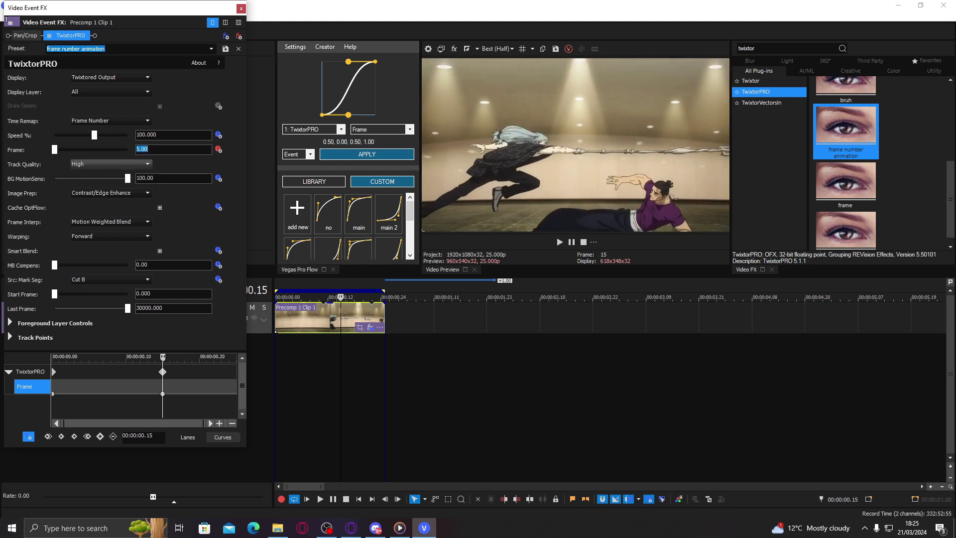
text(4)
key(Return)
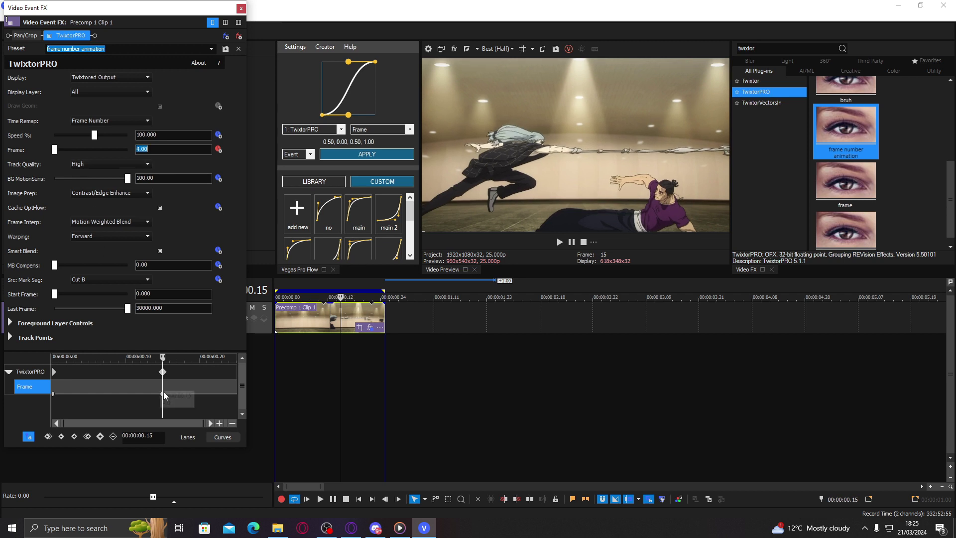
drag(162, 393, 83, 391)
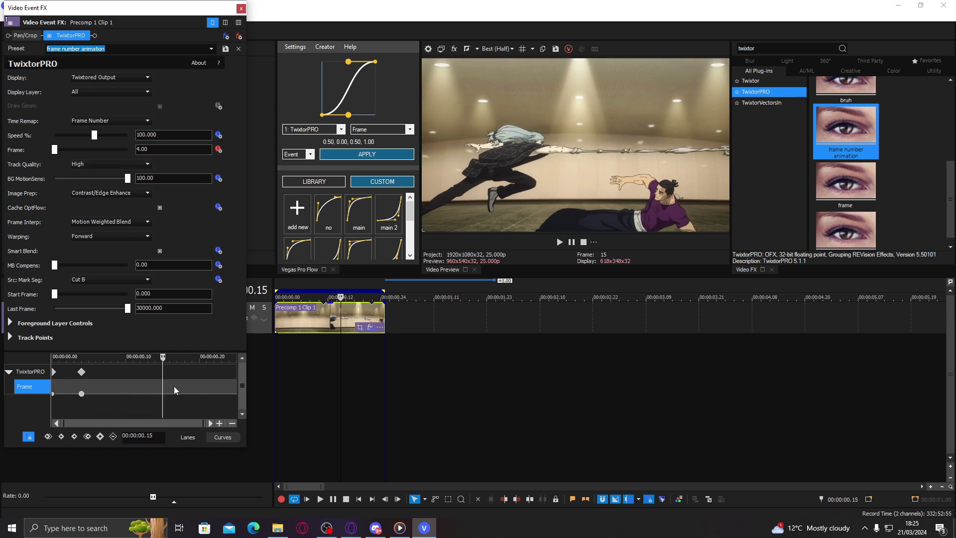
Add a Frame keyframe with value 10 at 00:00:00.21 and move it to the end of the event
drag(174, 386, 206, 382)
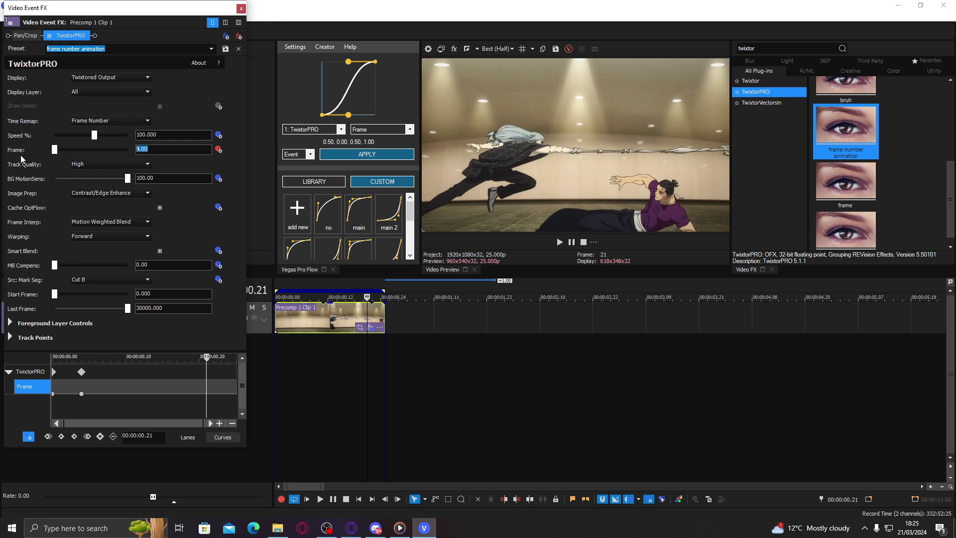
text(8)
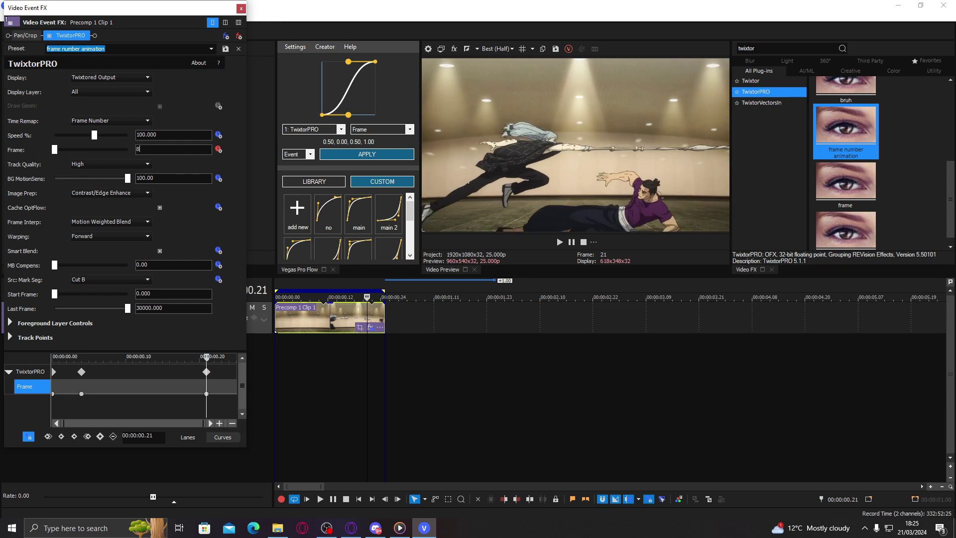
key(Return)
text(9)
key(Return)
text(1)
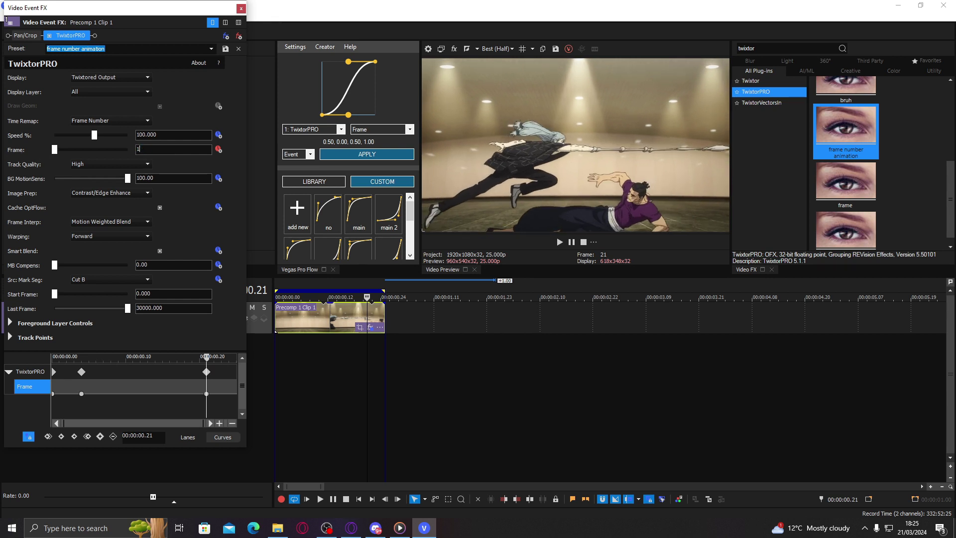
text(0)
key(Return)
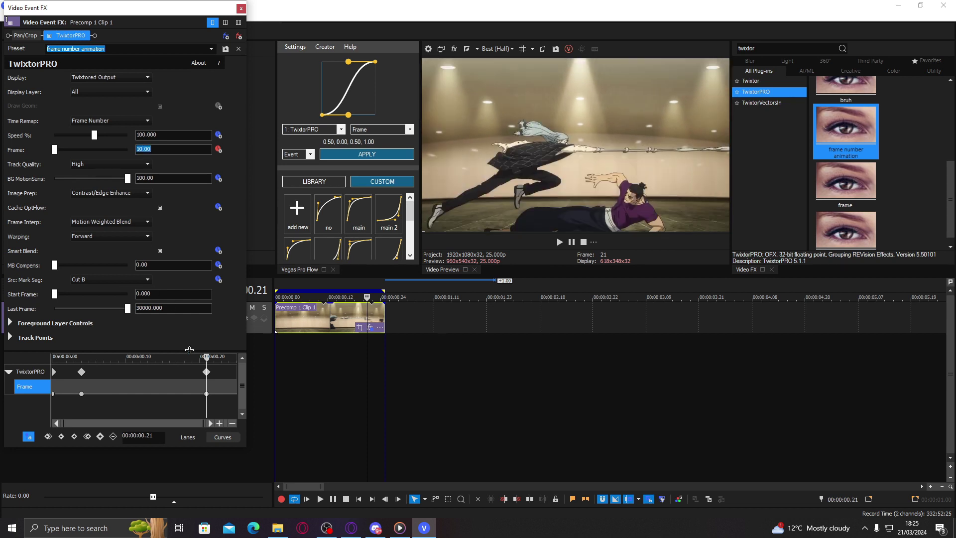
click(73, 393)
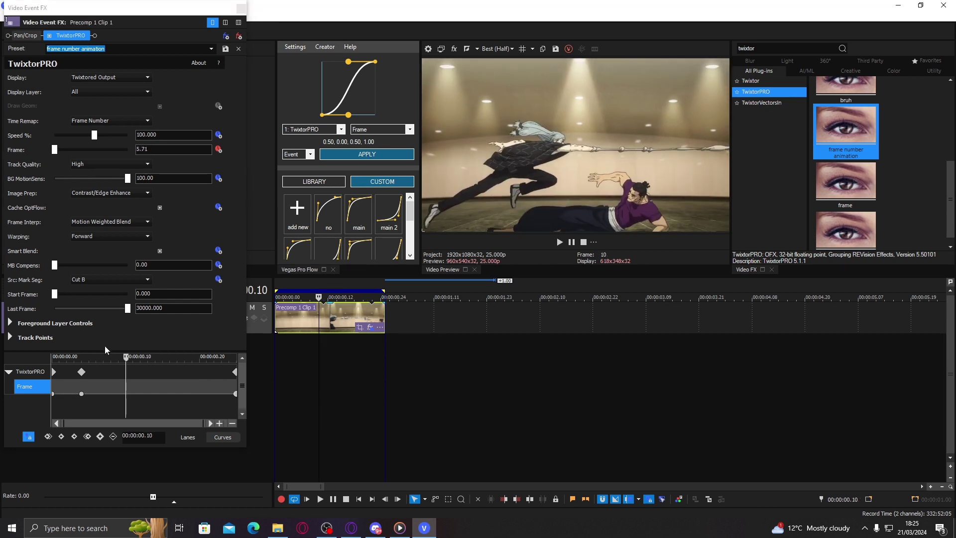
Reshape the Vegas Pro Flow curve to 0.01, 0.53, 0.92, 0.46, apply it to the TwixtorPRO Frame animation, and close the effect window
drag(72, 394, 119, 385)
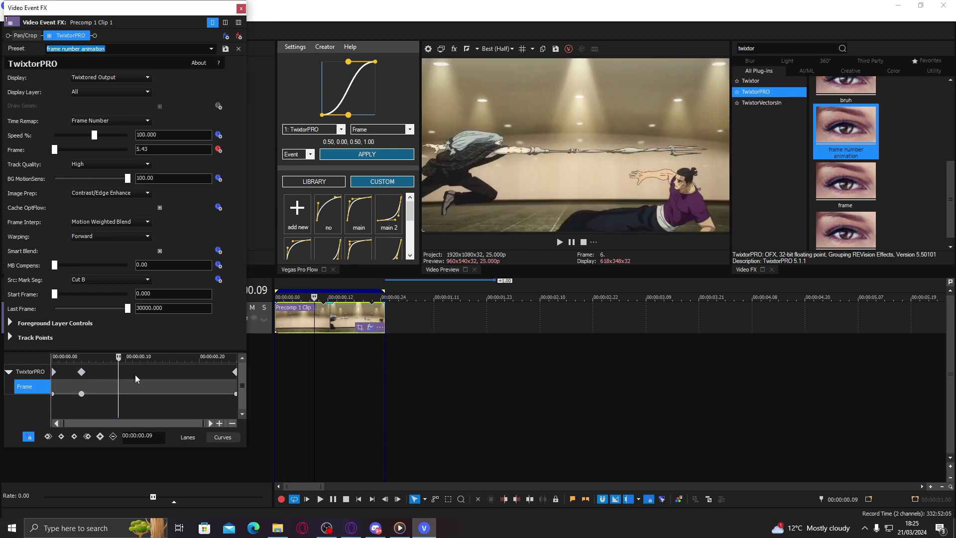
drag(348, 115, 321, 99)
drag(353, 66, 370, 94)
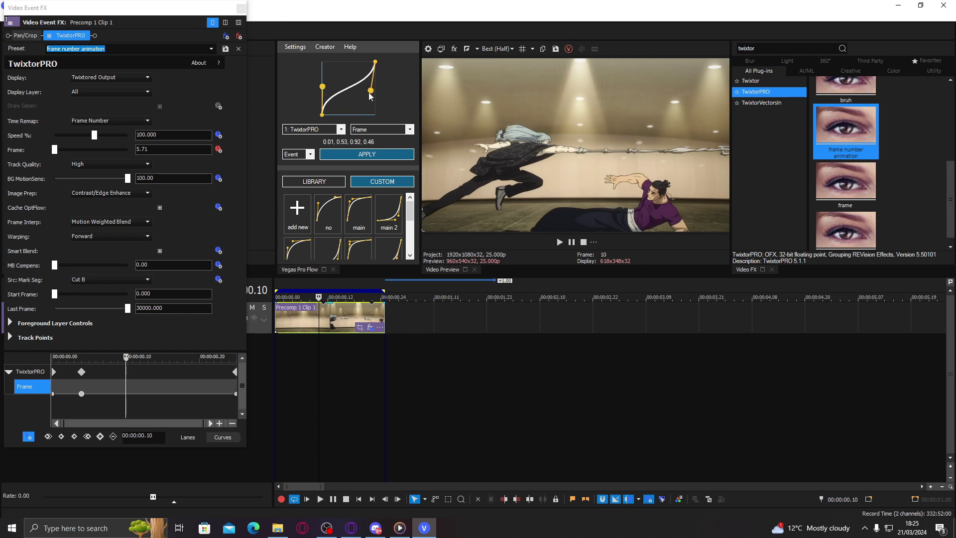
click(380, 154)
click(241, 9)
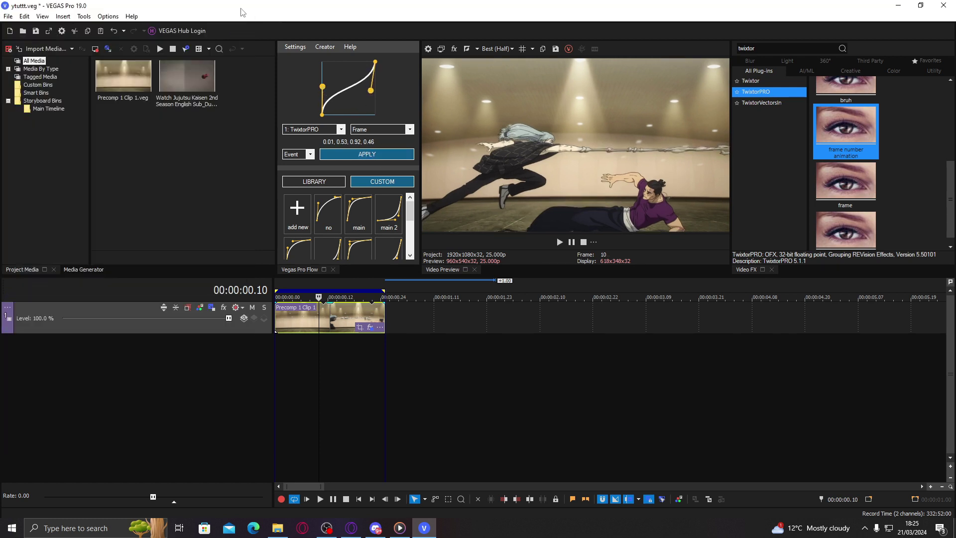
Play back the slowed event and step through its frames to check the Twixtor motion
key(space)
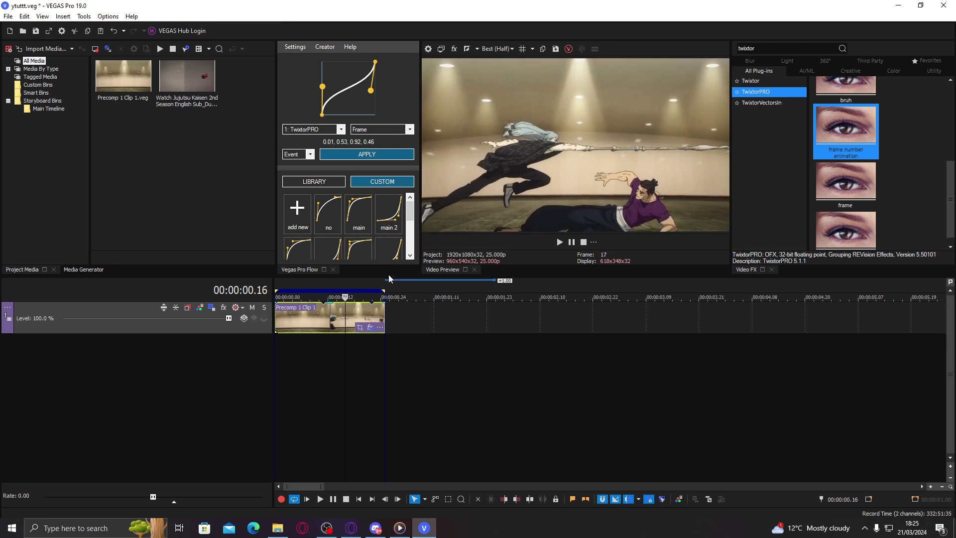
key(Right)
key(Right)
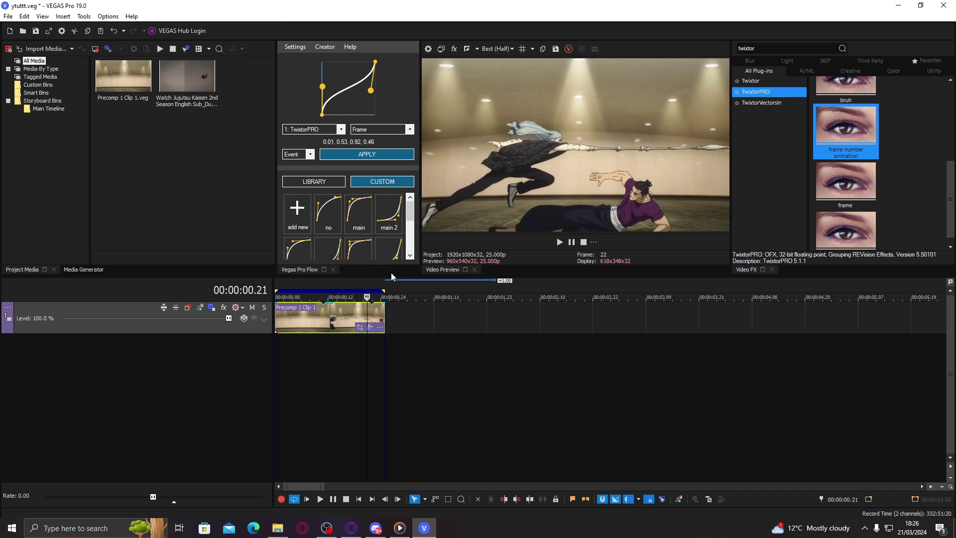
key(space)
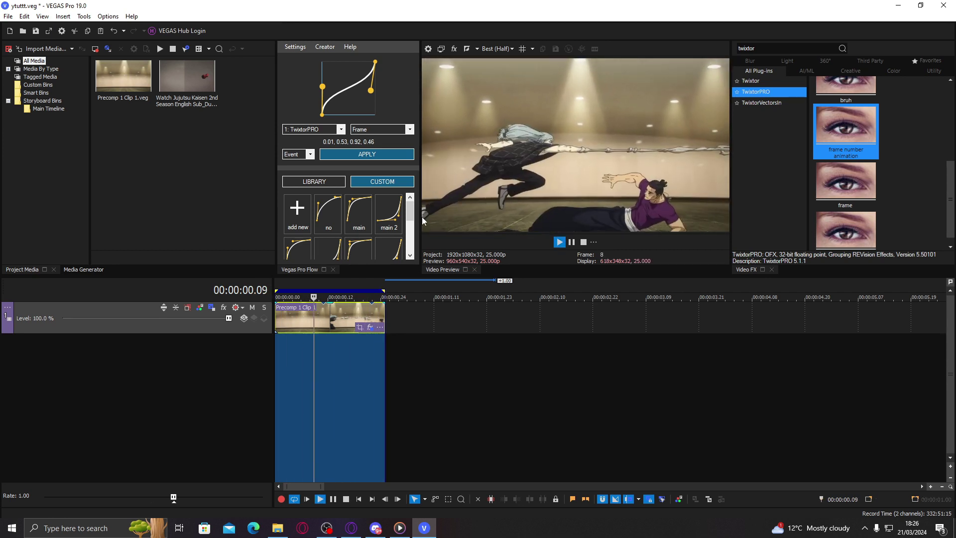
key(space)
key(space)
click(337, 309)
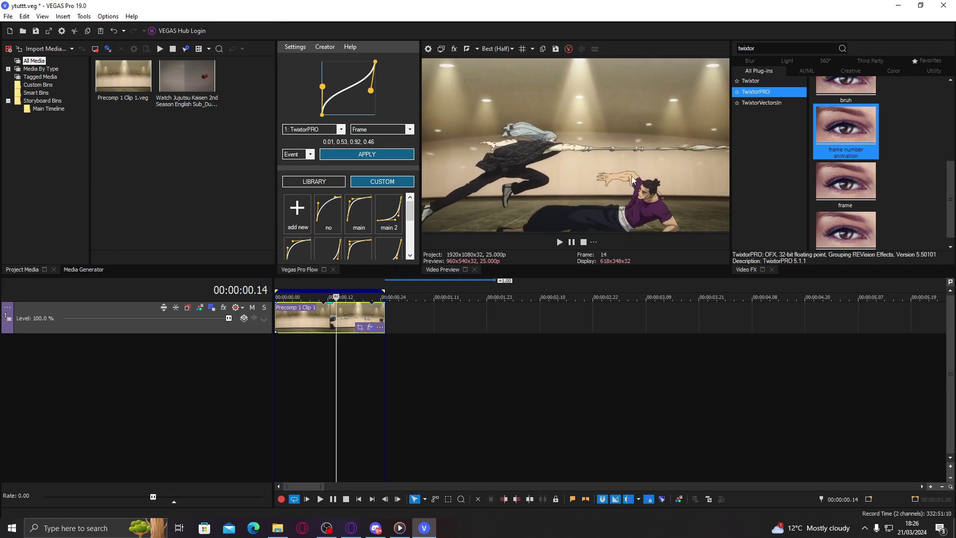
double_click(327, 318)
click(342, 311)
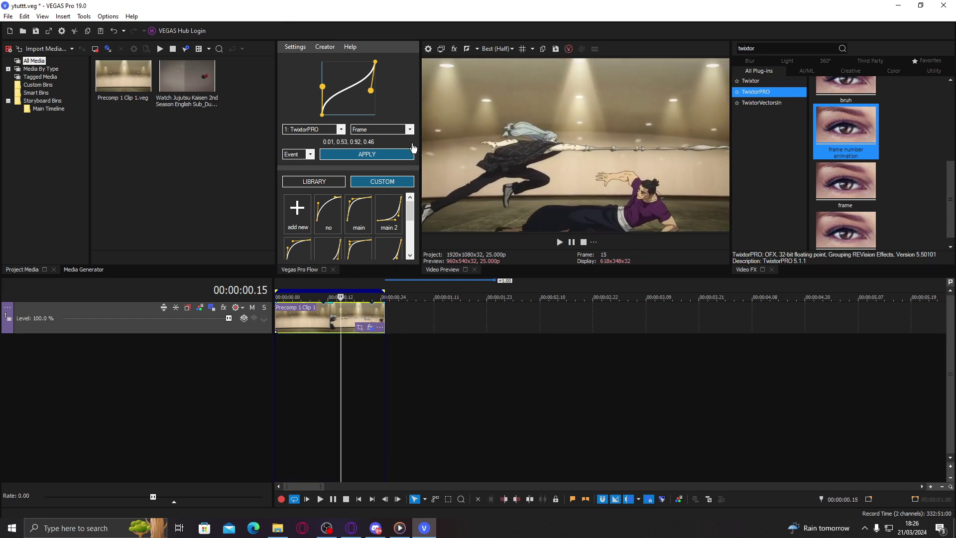
Set the video preview quality to Best (Full) and check a frame of the event
click(491, 48)
mouse_move(523, 93)
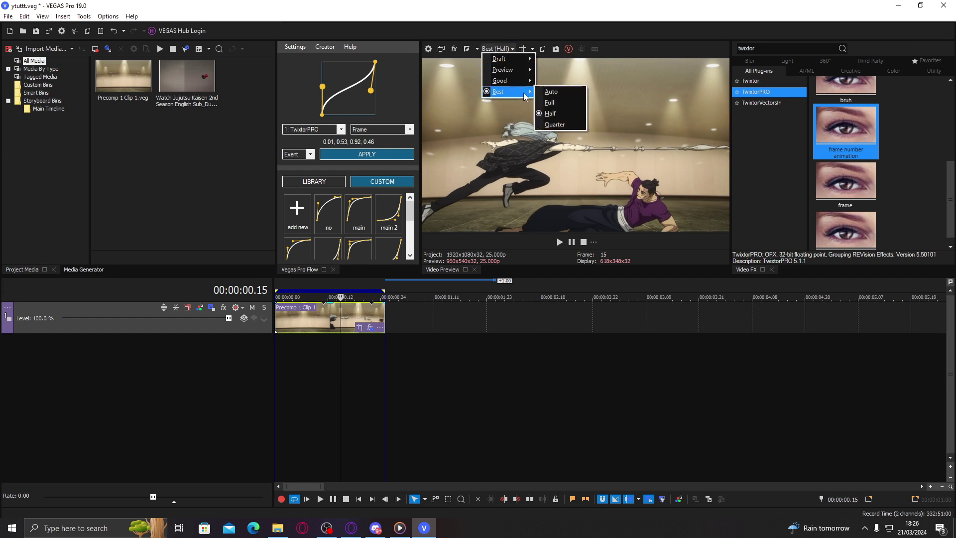
click(550, 102)
click(345, 312)
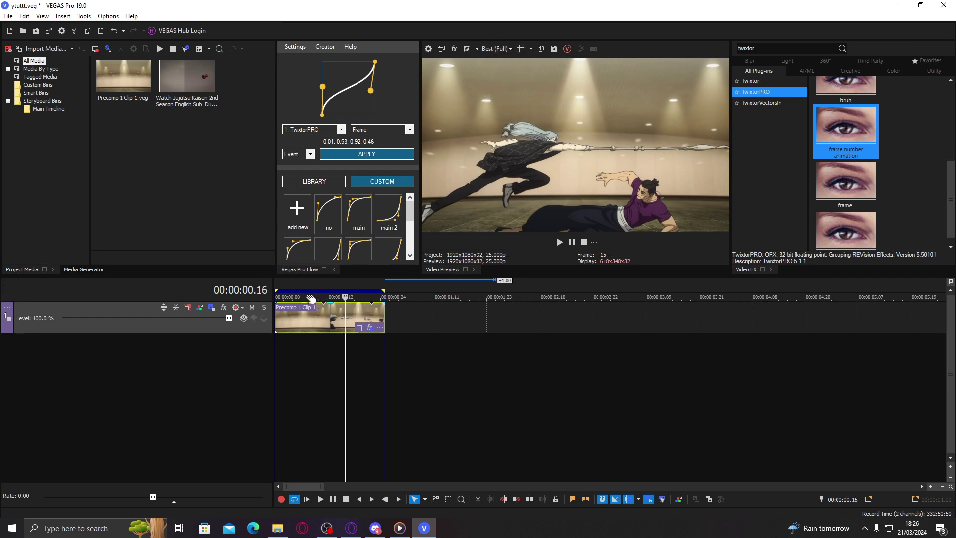
Render the event as ytuttt.mp4 with the Internet HD 1080p 25 fps MP4 template, customizing its video rendering quality
click(47, 35)
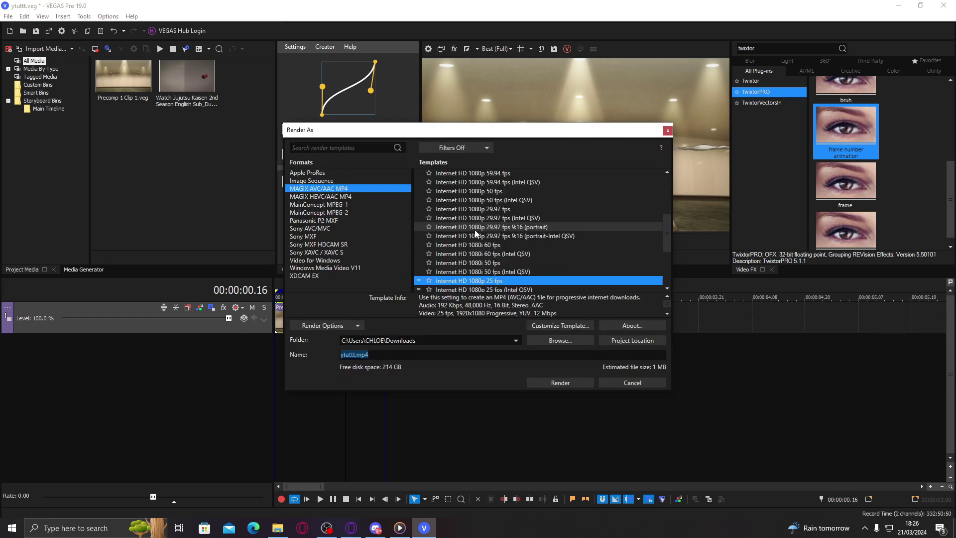
click(540, 326)
click(477, 452)
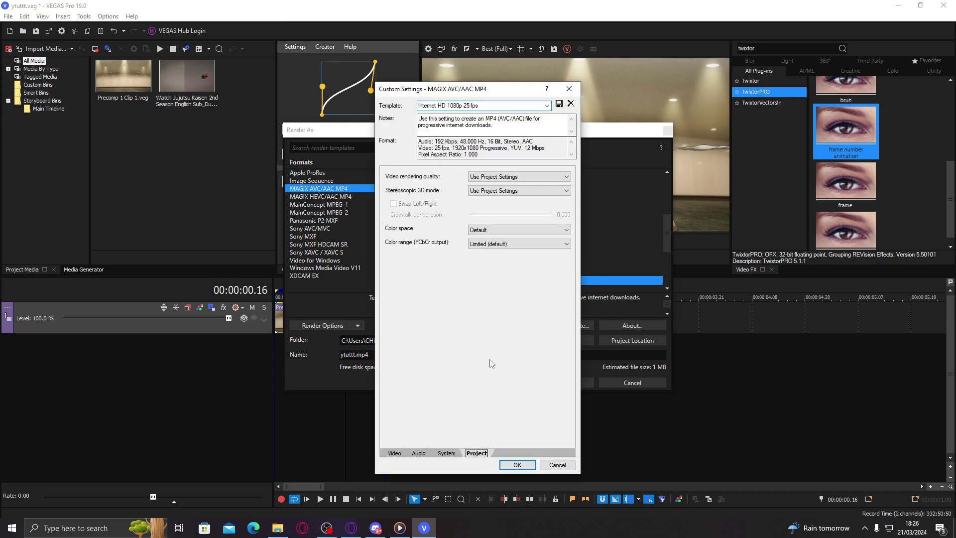
click(522, 177)
click(518, 207)
click(517, 464)
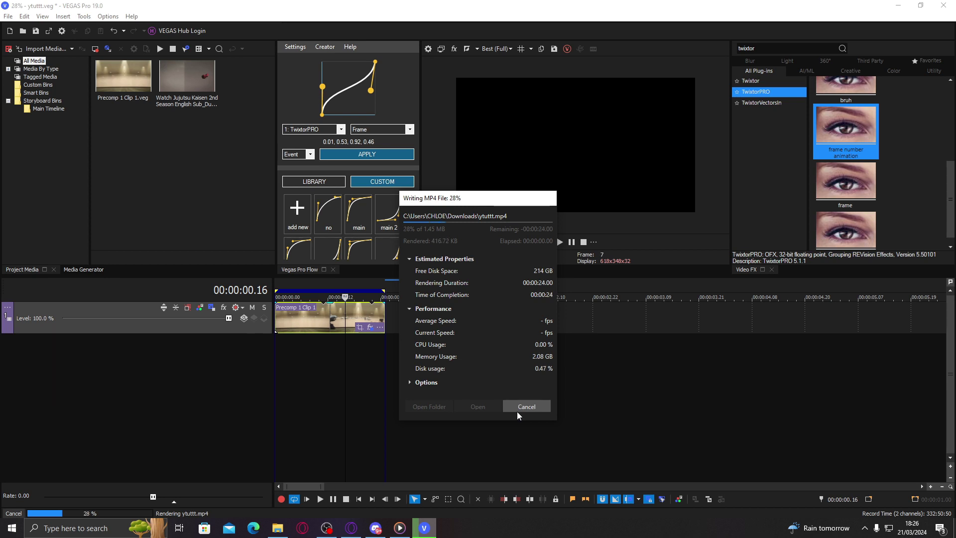
click(516, 406)
Bring the rendered ytuttt.mp4 from its folder into the timeline after the precomp event and play it back
click(278, 528)
drag(135, 138, 504, 318)
click(656, 324)
double_click(501, 314)
key(space)
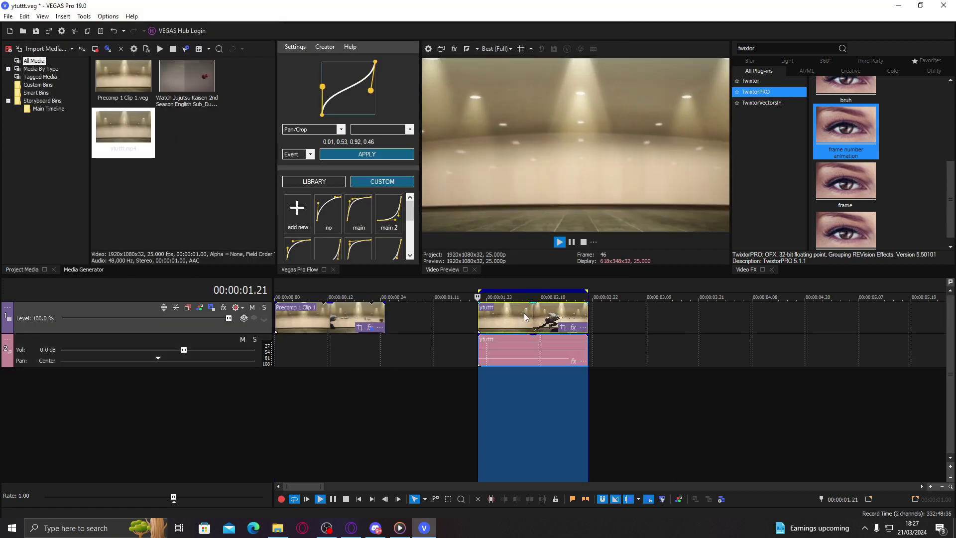
Set the video preview quality to Best (Quarter)
click(496, 48)
mouse_move(528, 92)
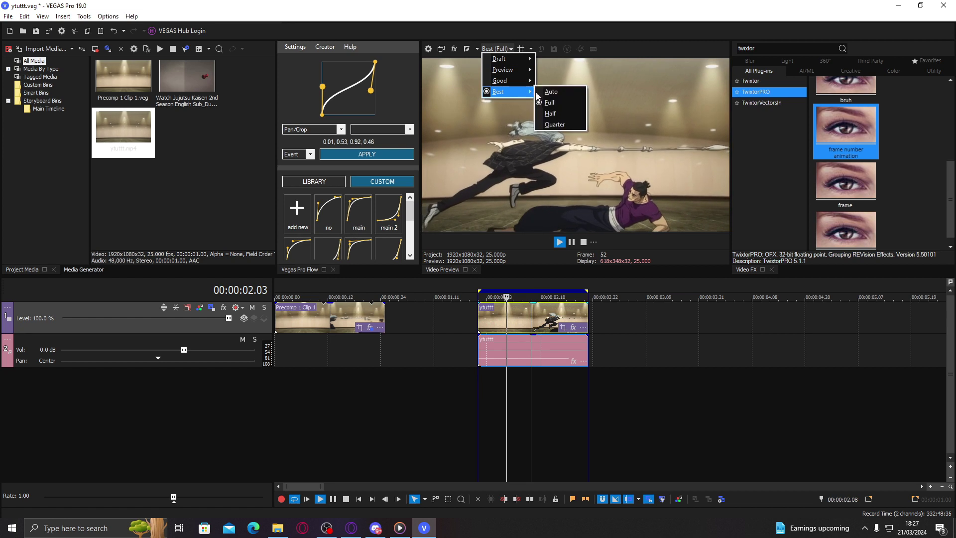
click(554, 125)
Ungroup the ytuttt clip's audio from its video, delete the audio event, and check frames of the remaining video
click(526, 348)
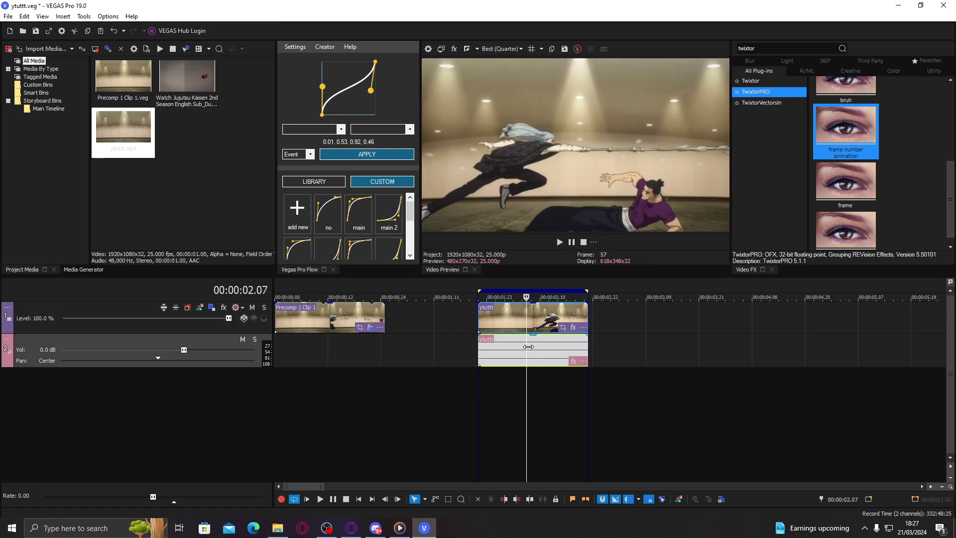
key(u)
key(Delete)
click(527, 314)
click(549, 316)
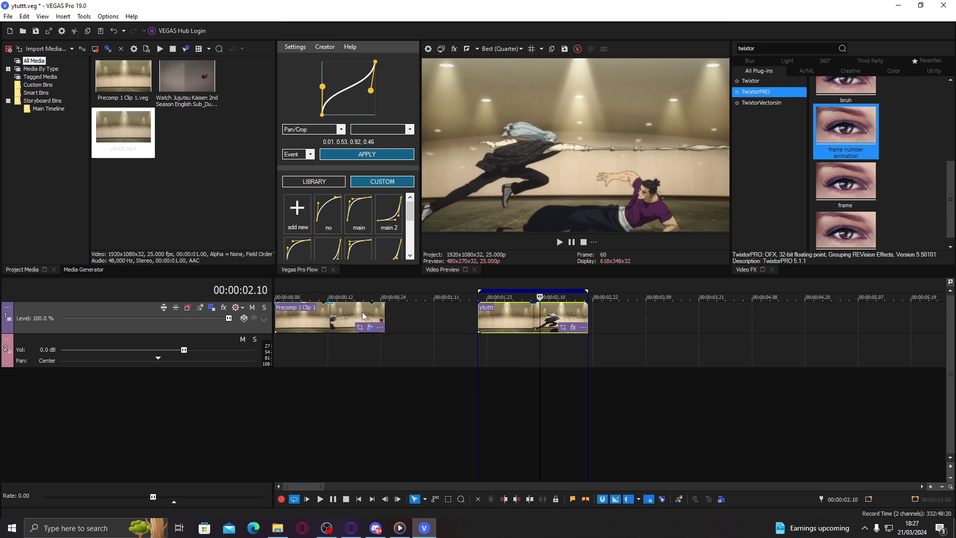
Move the Precomp 1 Clip 1 event and the ytuttt clip so they sit back to back on the video track
drag(316, 311, 414, 314)
drag(618, 314, 528, 317)
double_click(499, 351)
click(522, 318)
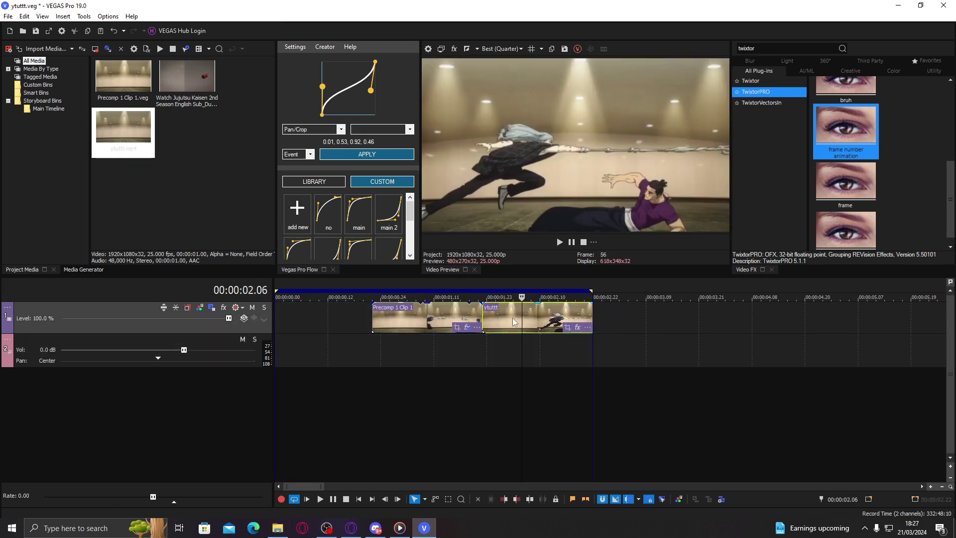
Paste a copy of the ytuttt clip on the video track directly after the existing one
click(562, 316)
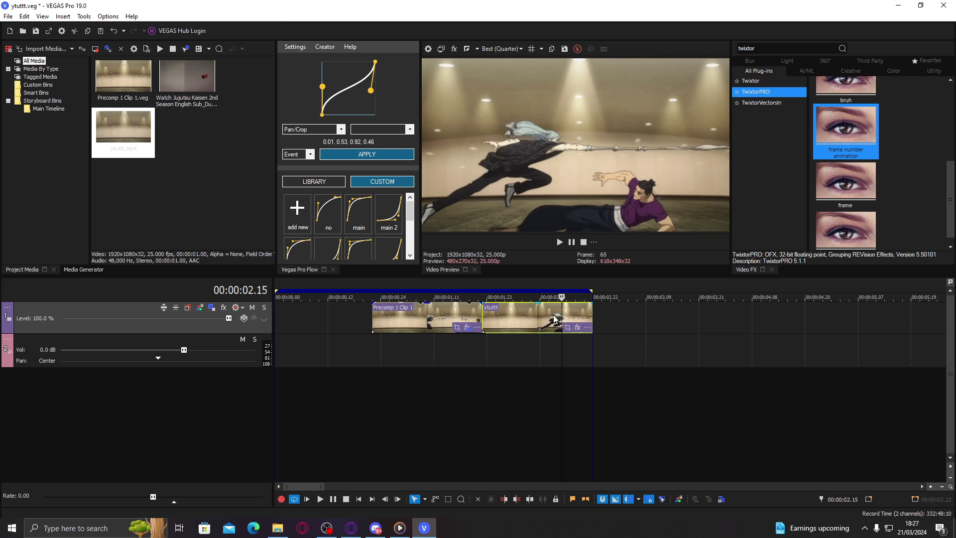
click(527, 317)
click(591, 315)
key(ctrl+v)
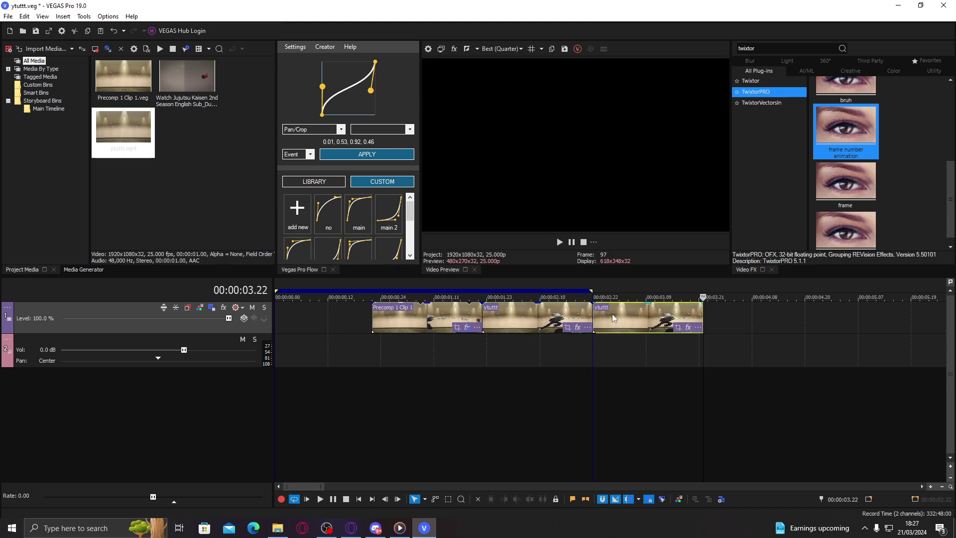
click(609, 313)
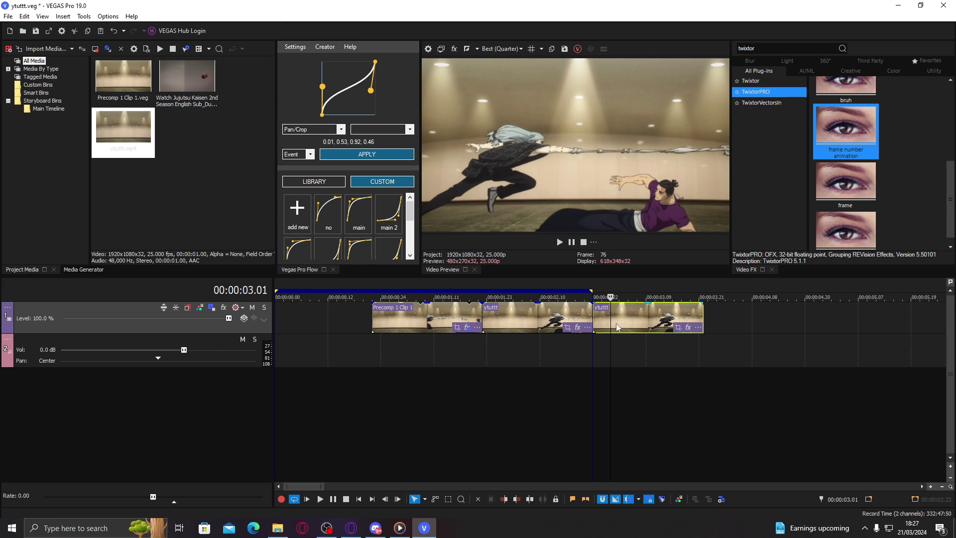
Set the loop region to the first ytuttt clip and turn that clip into a nested timeline
click(557, 317)
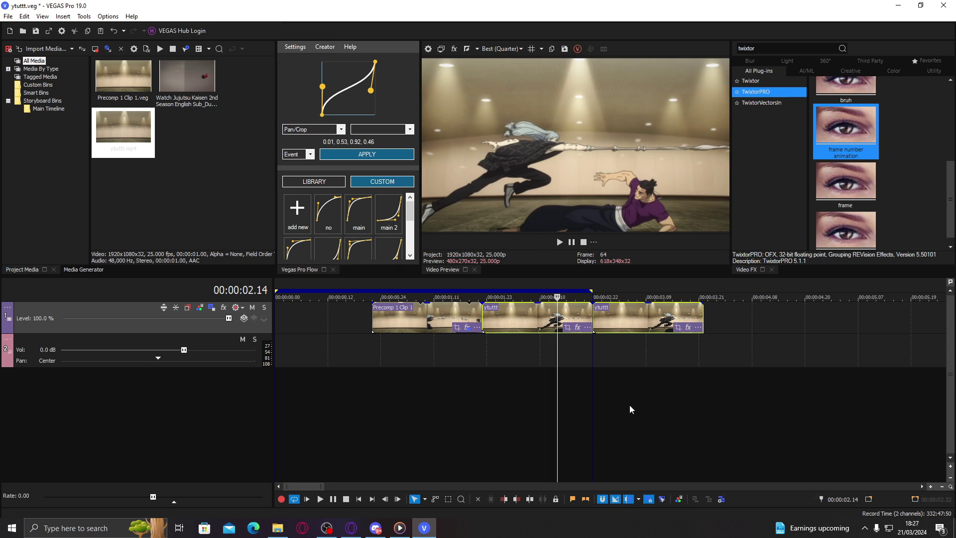
double_click(562, 317)
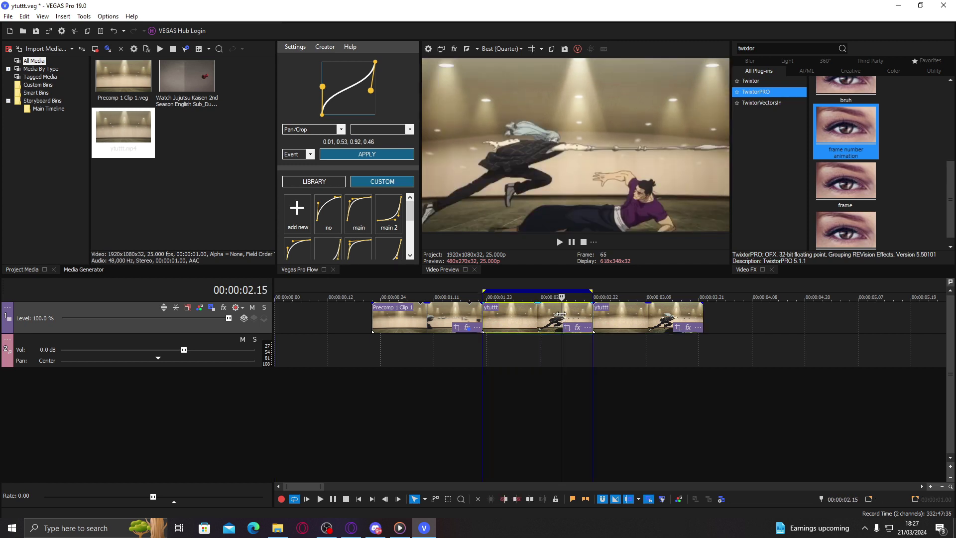
click(528, 314)
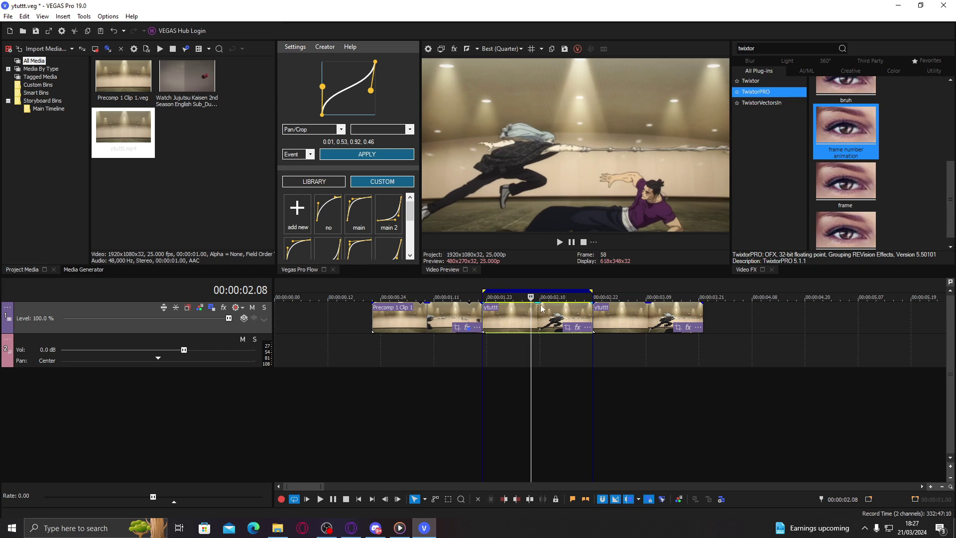
click(721, 499)
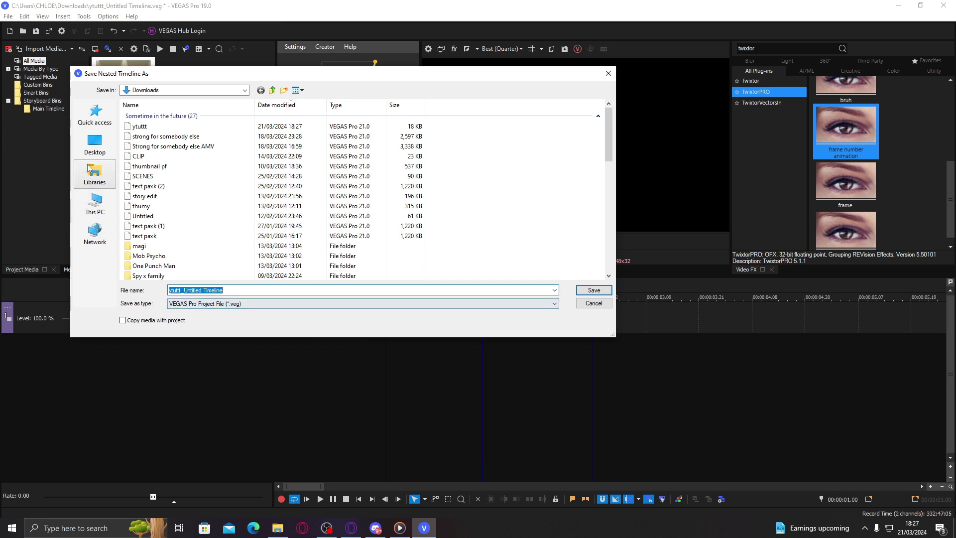
Save the nested timeline as "precomp 2 clip 1" in the ANIME EDIT folder on the Desktop
click(104, 137)
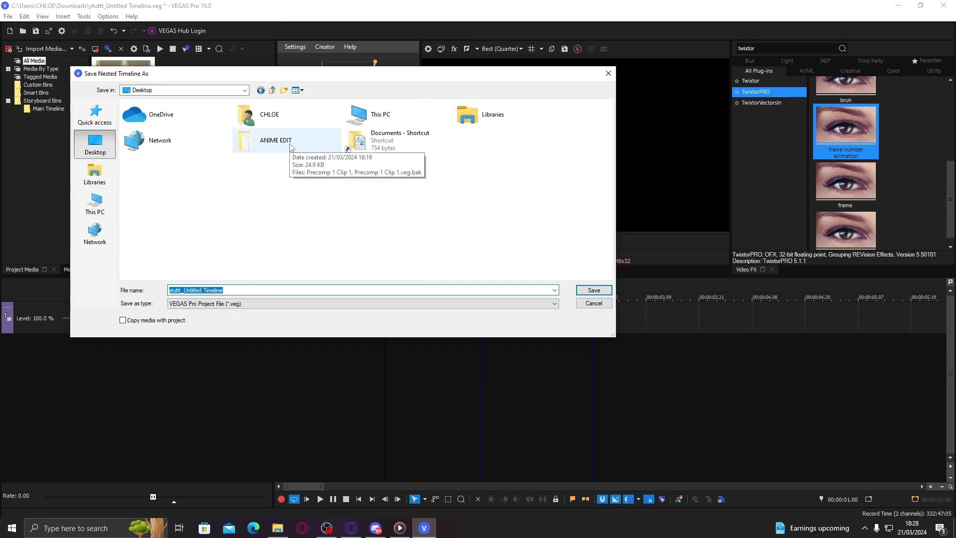
double_click(291, 144)
click(255, 290)
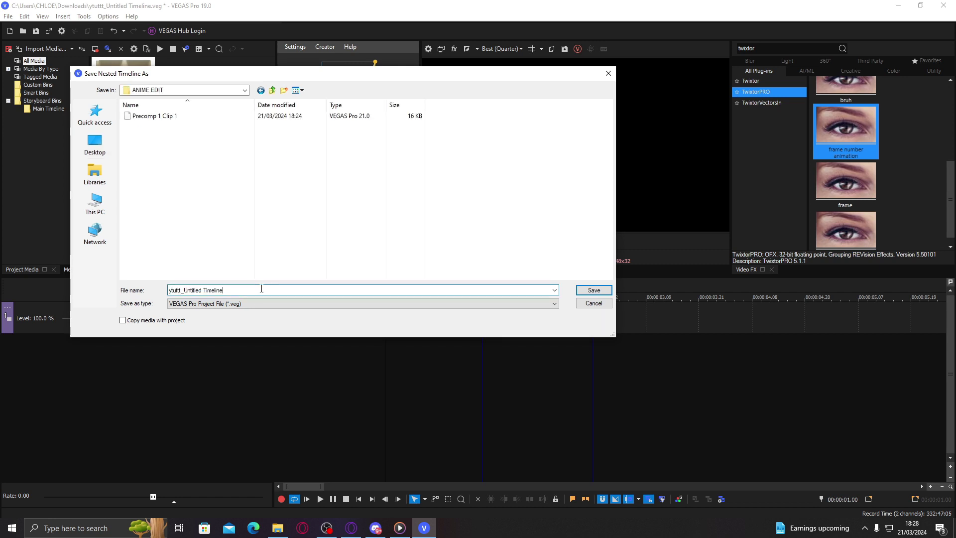
drag(258, 290, 155, 293)
text(pre)
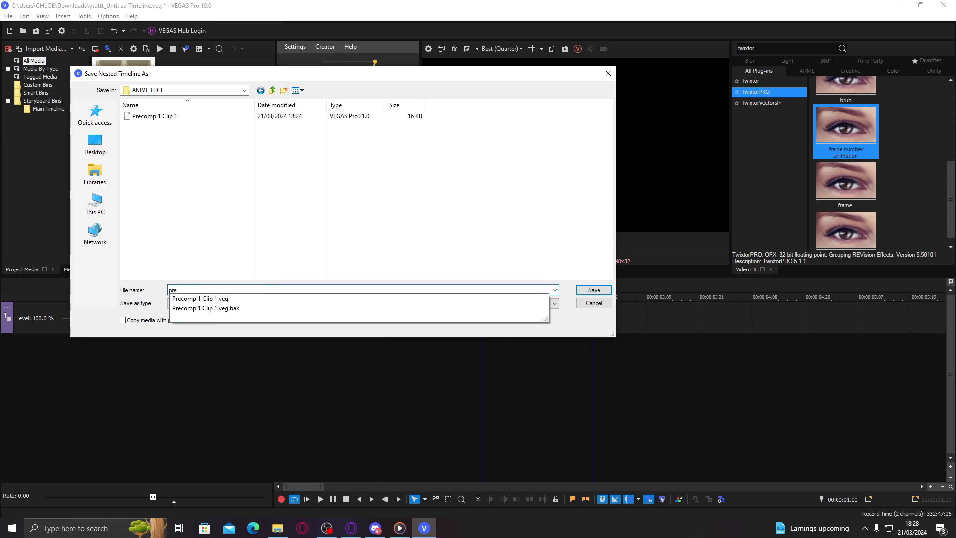
text(comp 2)
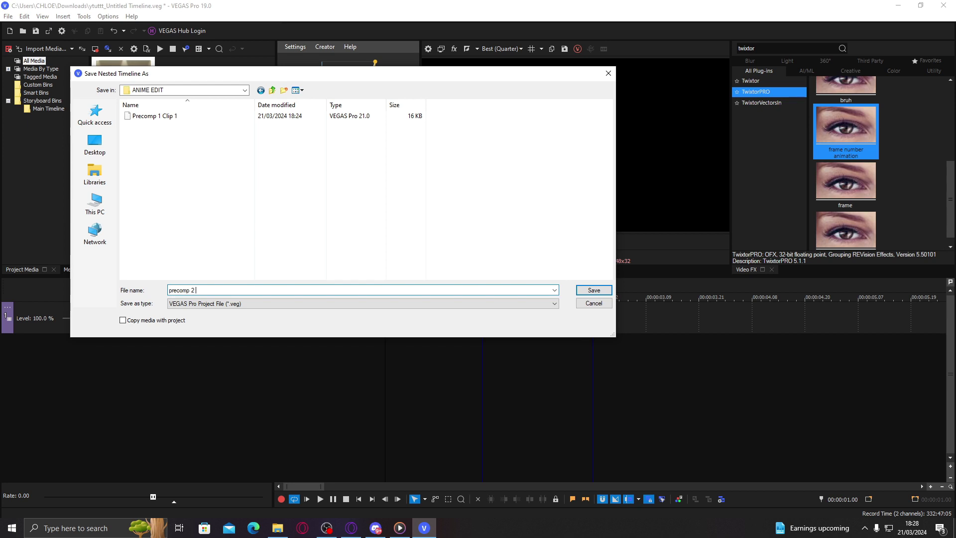
text( clip 1)
key(Return)
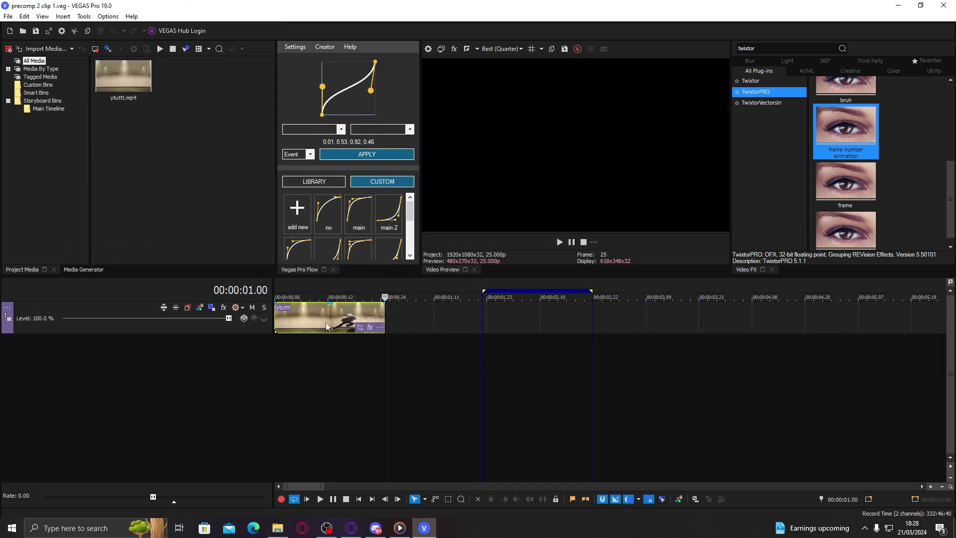
Set the loop region to the ytuttt clip inside the nested timeline and check several of its frames
double_click(326, 322)
click(302, 319)
click(337, 320)
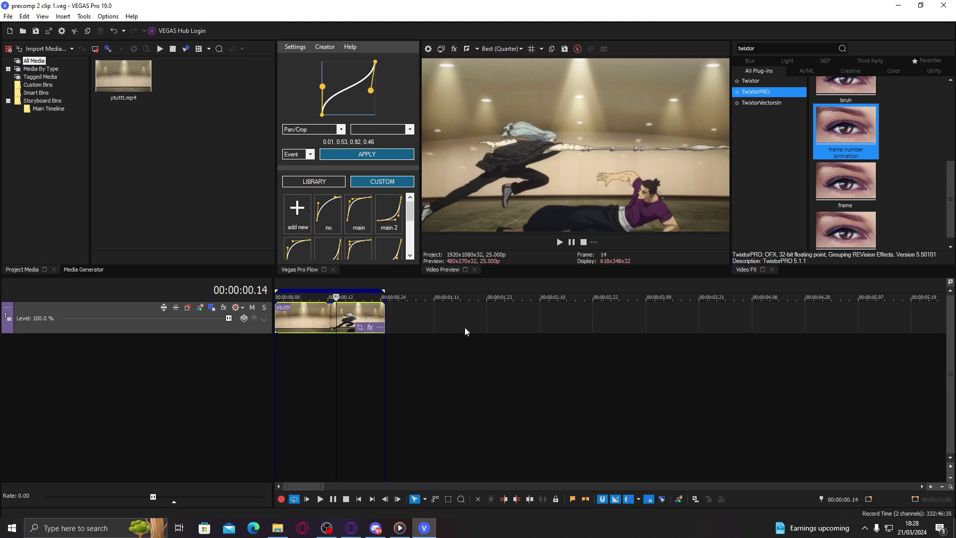
click(280, 313)
click(318, 315)
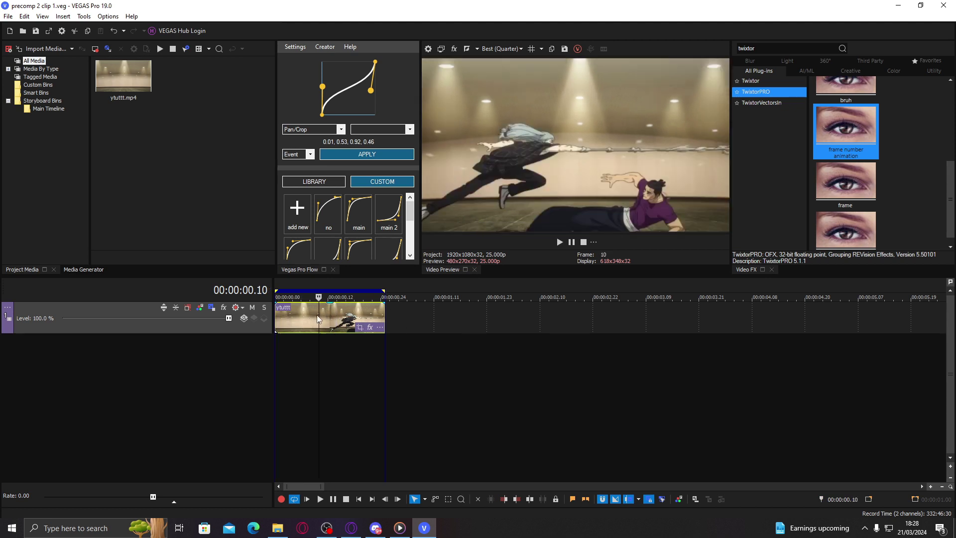
Insert a video track above the ytuttt clip and paste a copy of the clip at its start
key(ctrl+shift+q)
scroll(314, 319, up, 3)
click(342, 352)
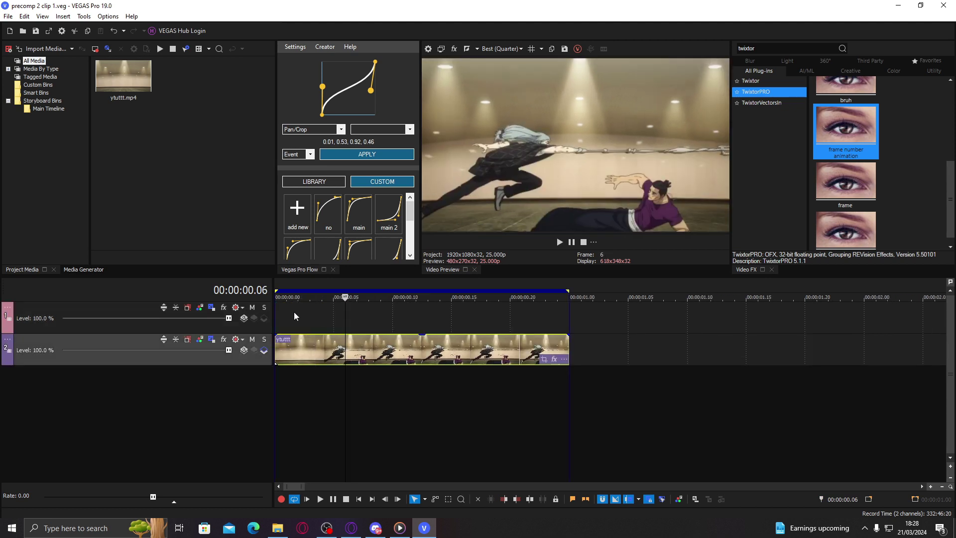
key(ctrl+c)
click(280, 306)
key(ctrl+v)
click(312, 313)
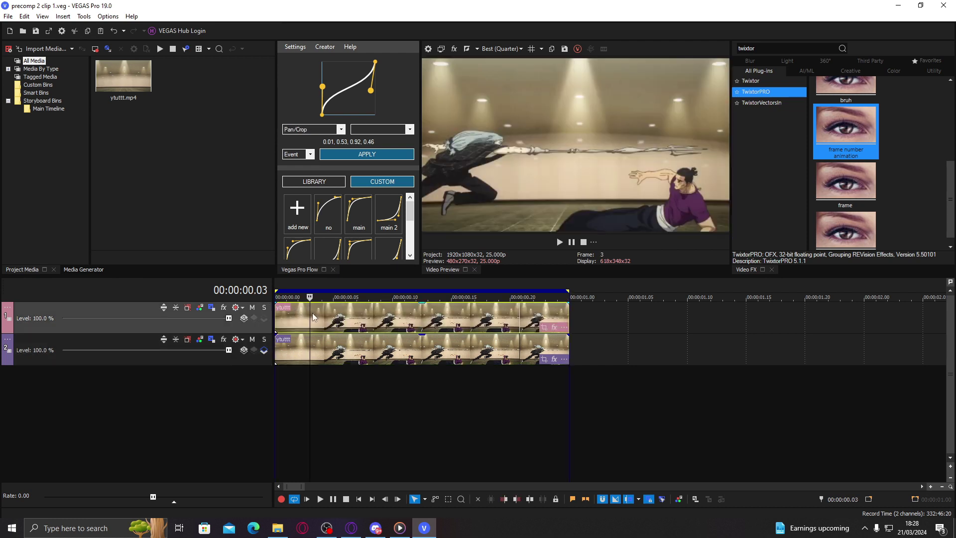
Try the S_EdgeDetect "ug" preset on the upper ytuttt clip with brightness 1.29 and threshold 0.435
scroll(312, 312, down, 2)
click(779, 50)
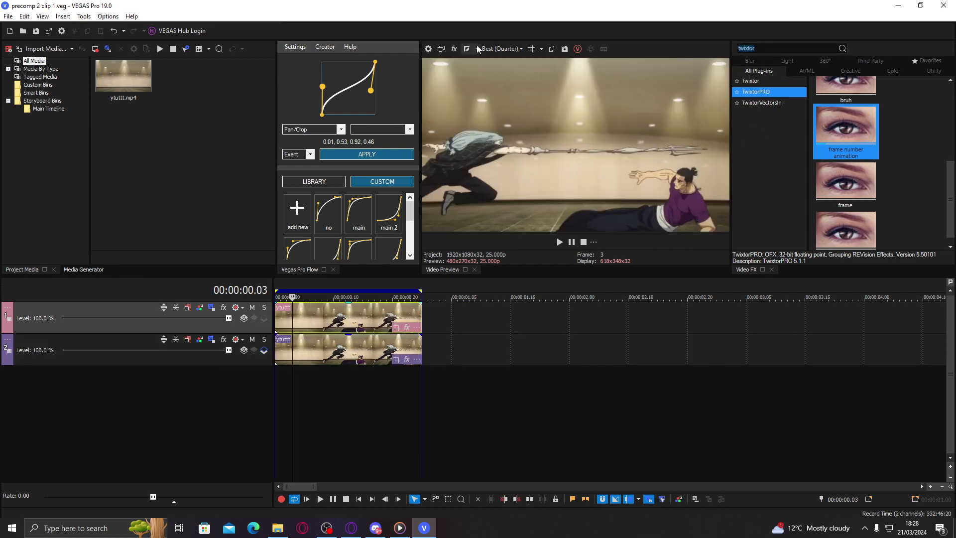
text(edge)
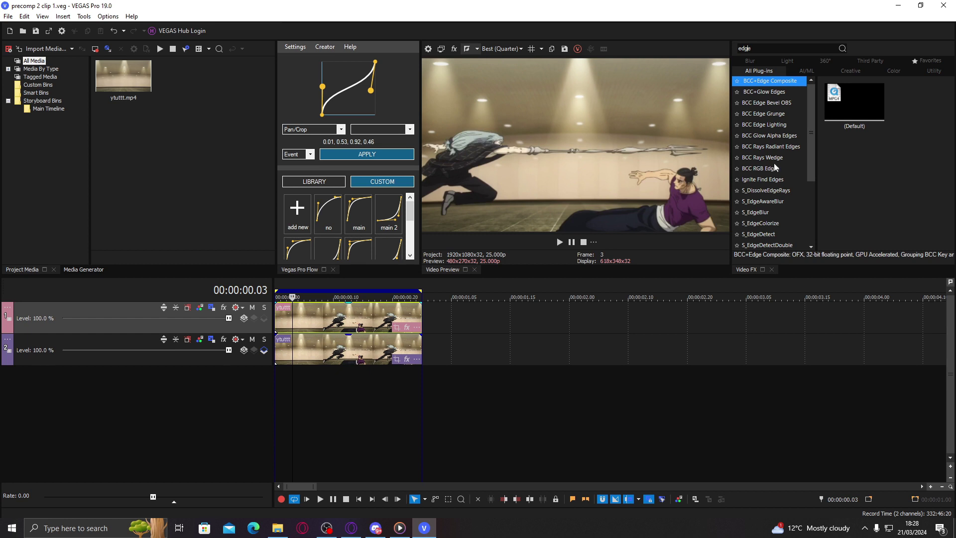
text(detect)
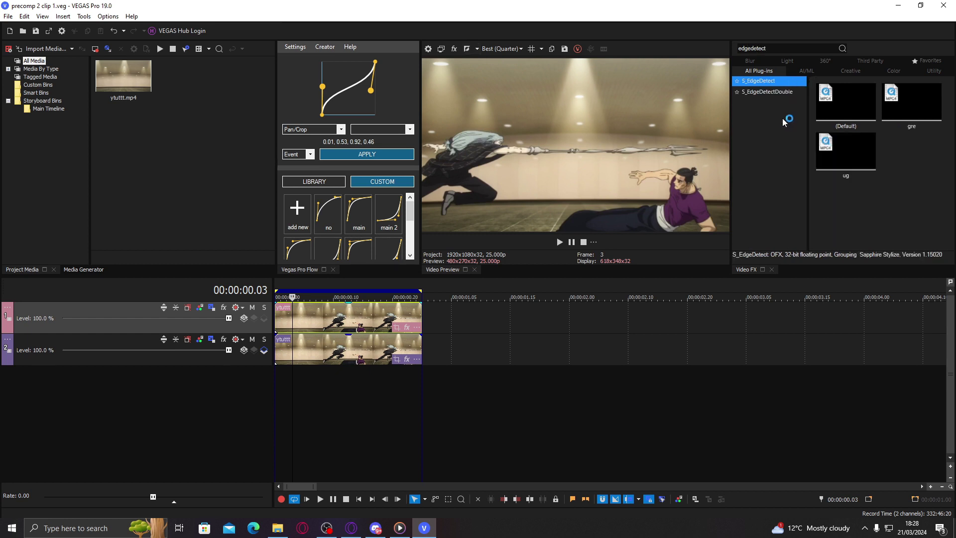
drag(846, 152, 510, 127)
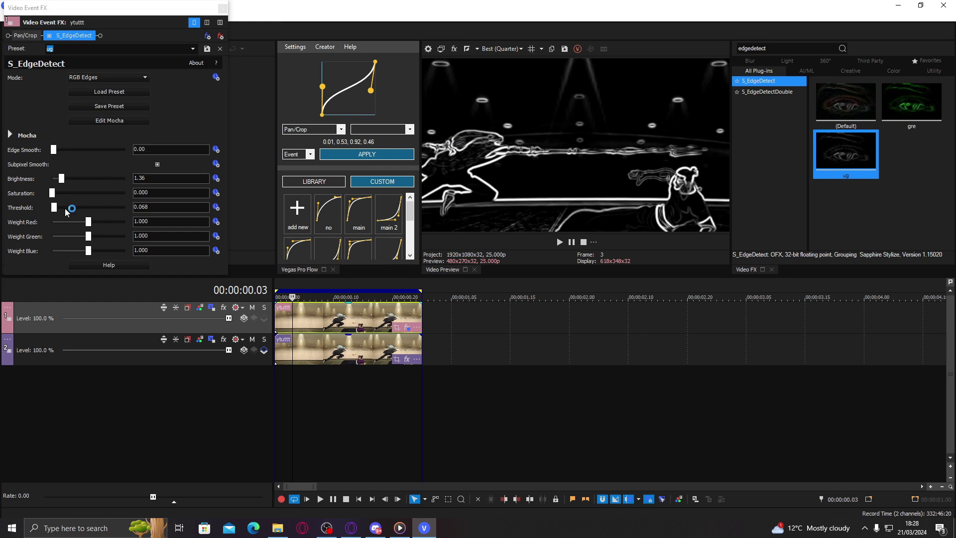
mouse_move(64, 207)
mouse_down()
mouse_move(62, 183)
mouse_move(69, 211)
mouse_up()
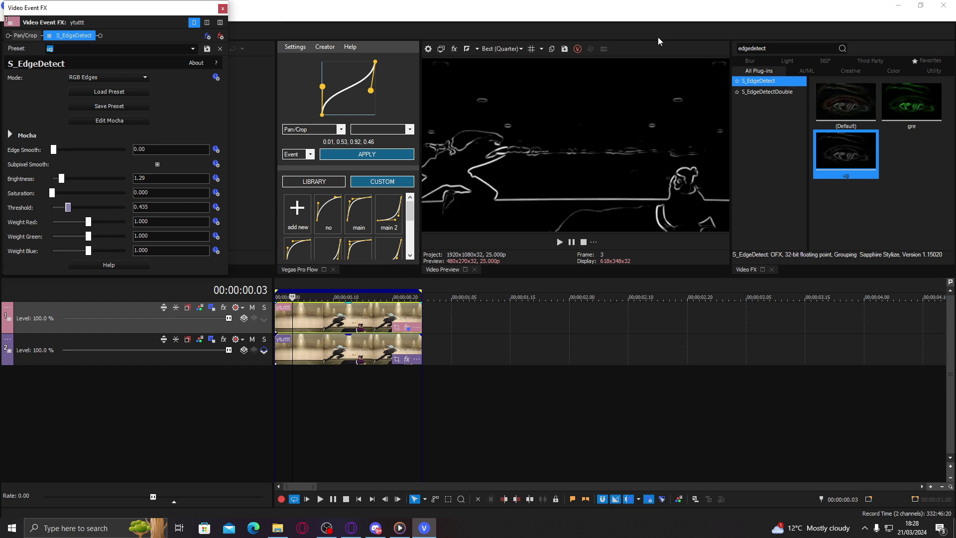
Search the video effects for "ignite super" and remove S_EdgeDetect from the upper ytuttt clip
click(789, 50)
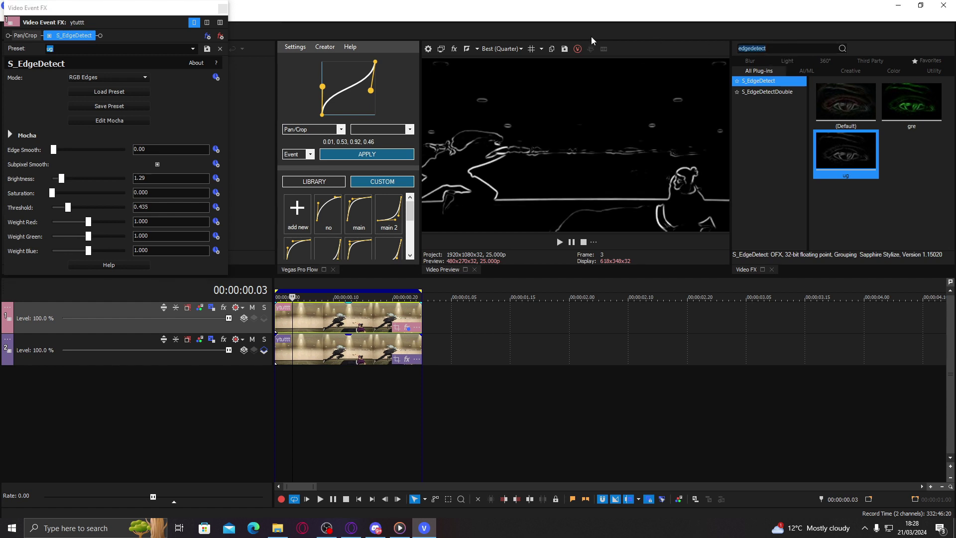
text(ig)
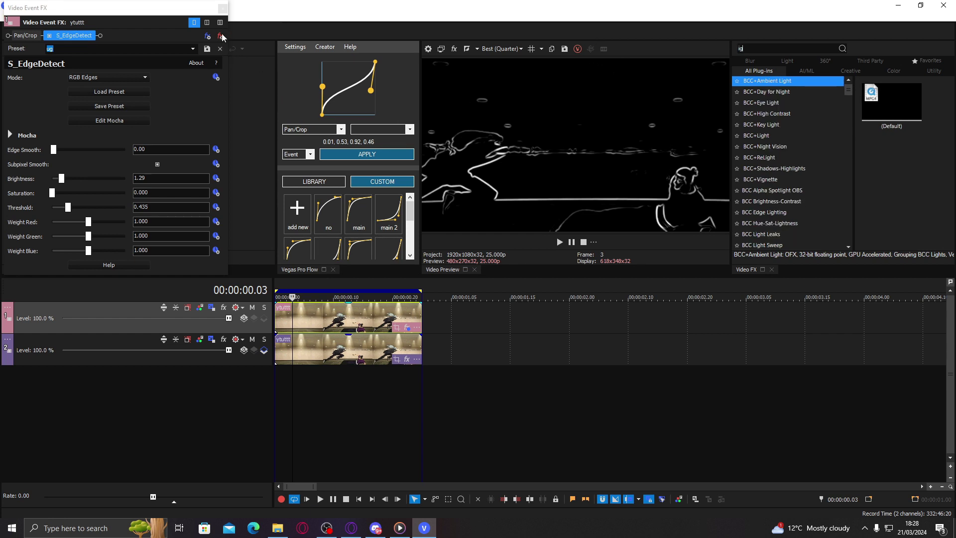
text(nite super)
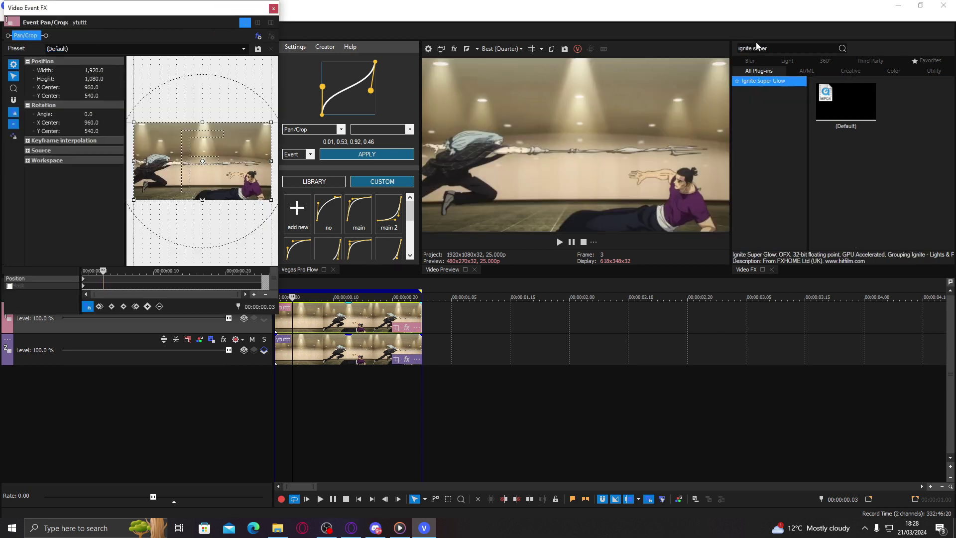
Apply the default S_MotionDetect effect to the upper ytuttt clip with saturation 0 and brightness 1.327
drag(777, 50, 579, 42)
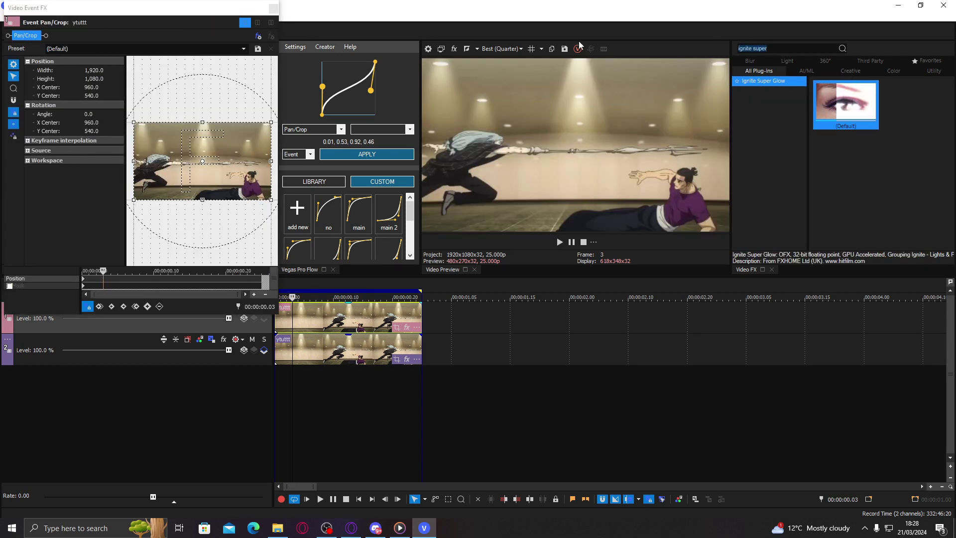
text(motion)
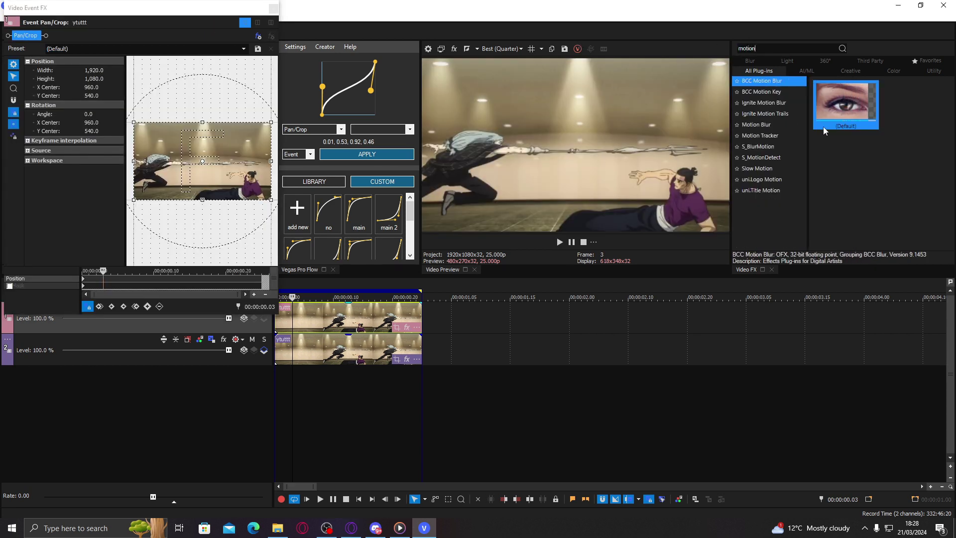
click(795, 155)
drag(842, 119, 21, 190)
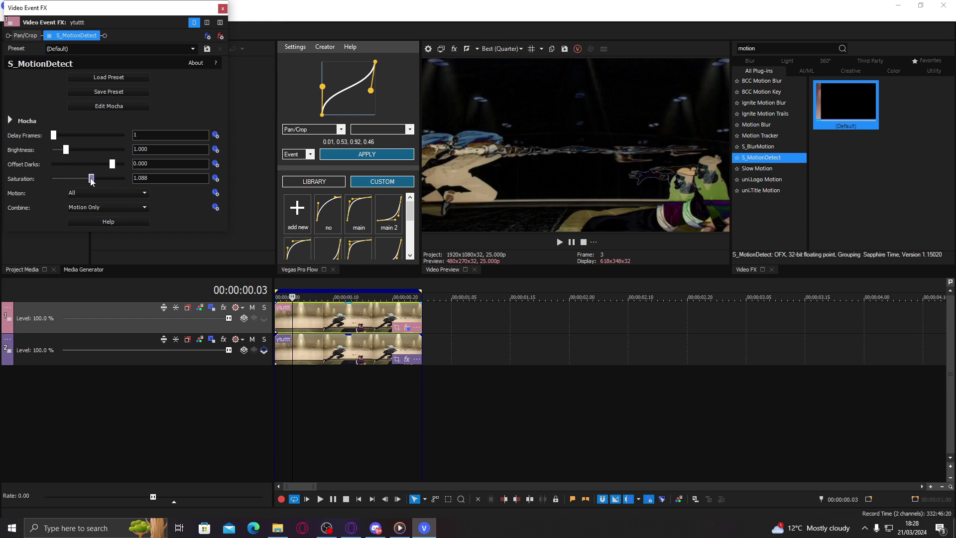
drag(91, 178, 74, 151)
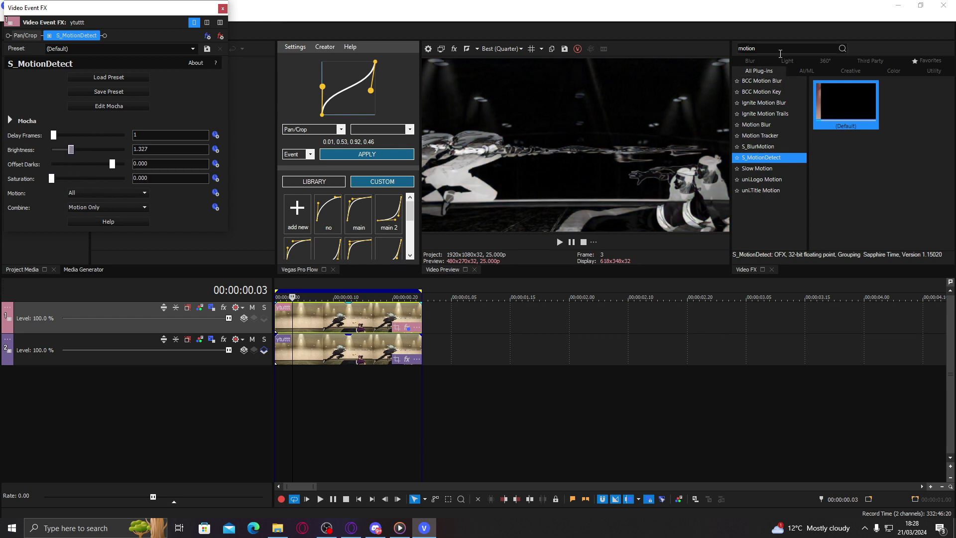
Add the default Ignite Super Glow after S_MotionDetect and set radius 0.28, power 7.48 and threshold 12.24
text(i)
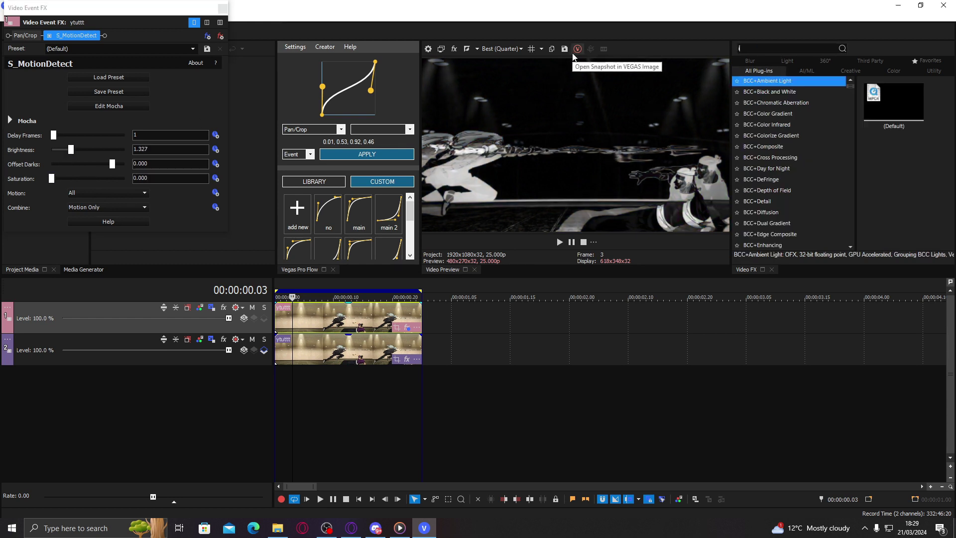
text(gnite super)
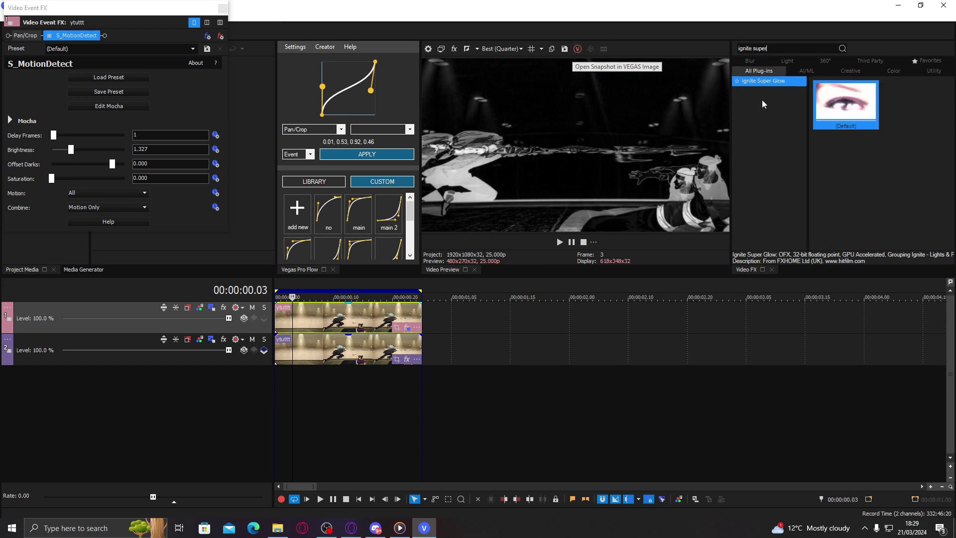
drag(847, 98, 167, 169)
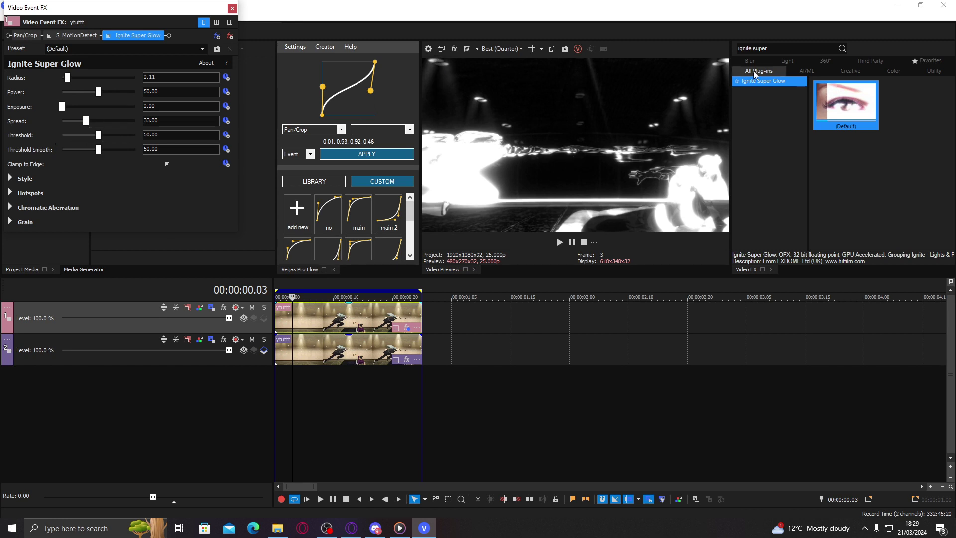
drag(98, 134, 71, 135)
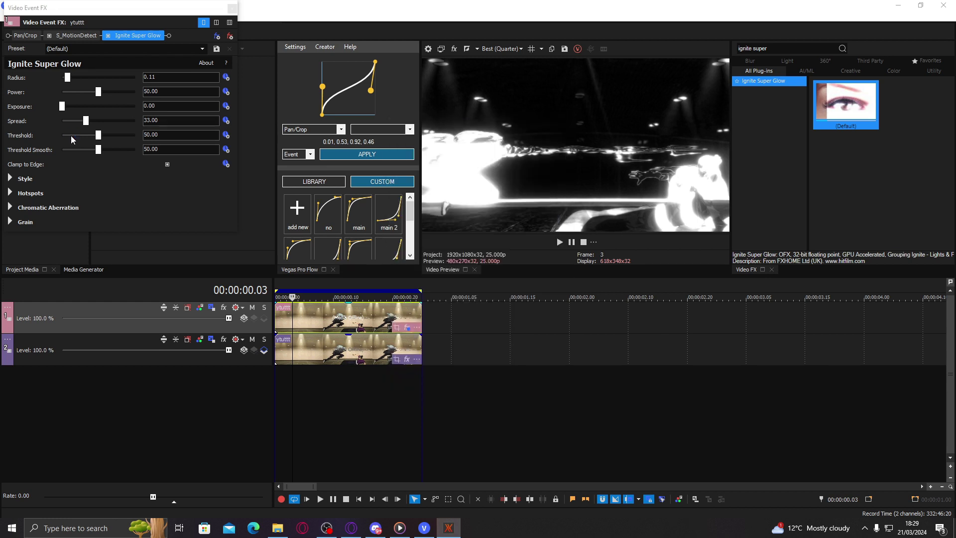
click(453, 528)
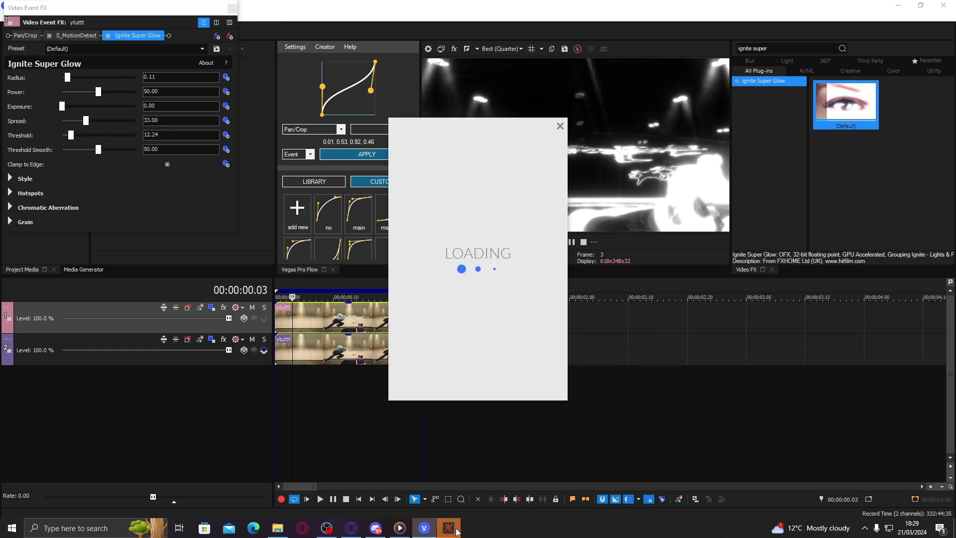
click(559, 128)
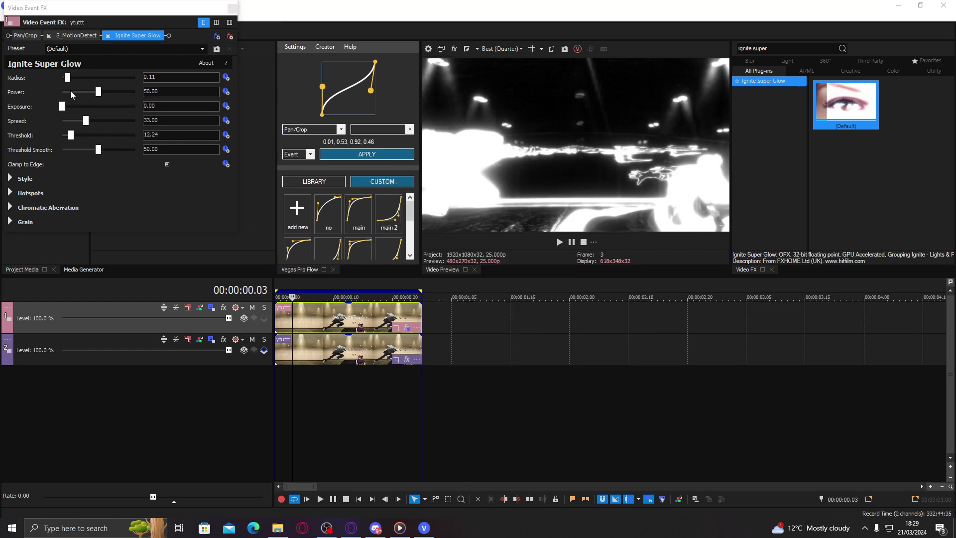
mouse_move(70, 91)
mouse_down()
mouse_move(76, 77)
mouse_move(69, 92)
mouse_up()
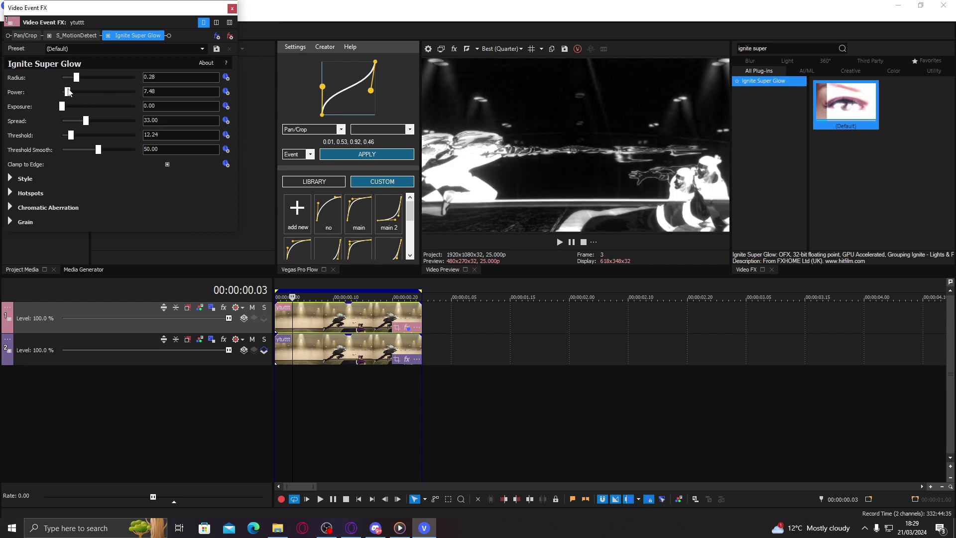
Search the video effects for "bcc trit" and add the default BCC Tritone after Ignite Super Glow on the upper ytuttt clip
click(232, 8)
key(ctrl+a)
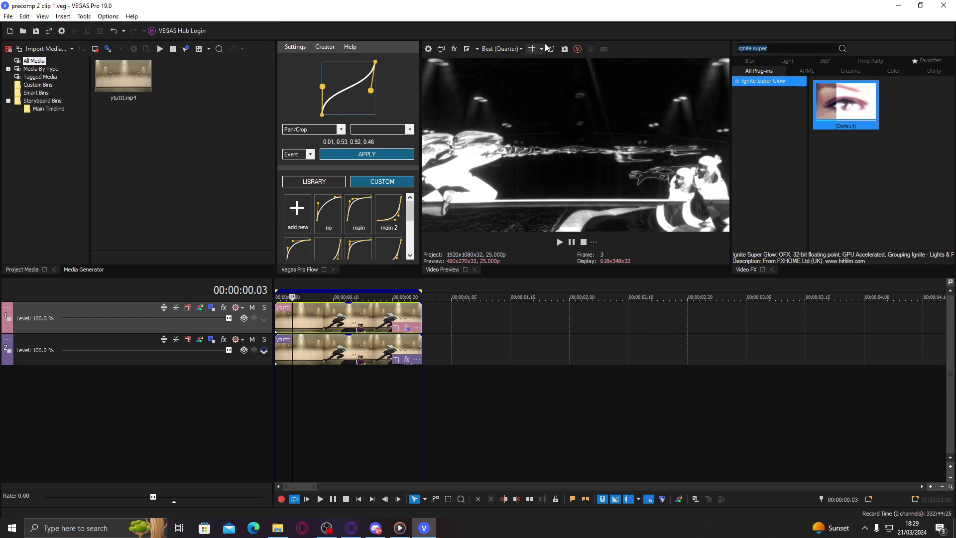
text(bcc trit)
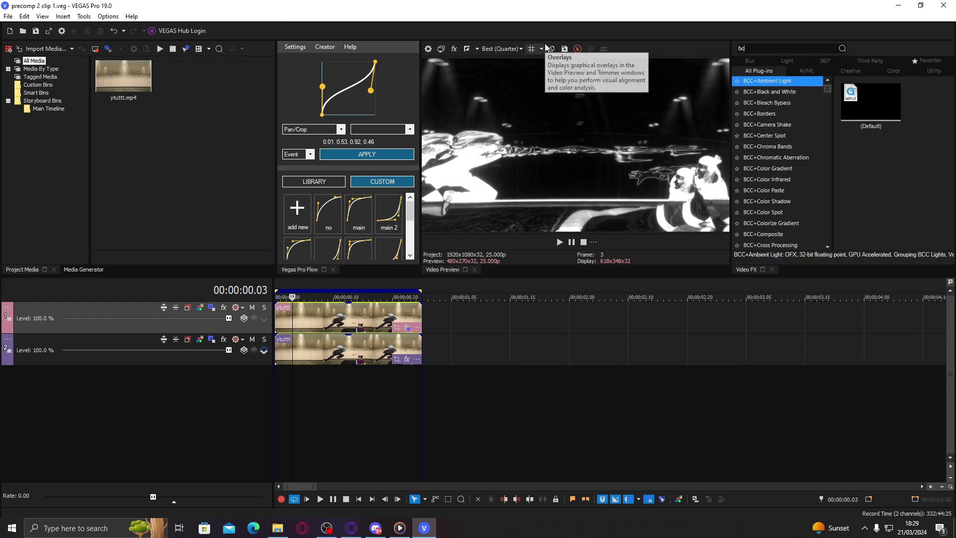
double_click(854, 104)
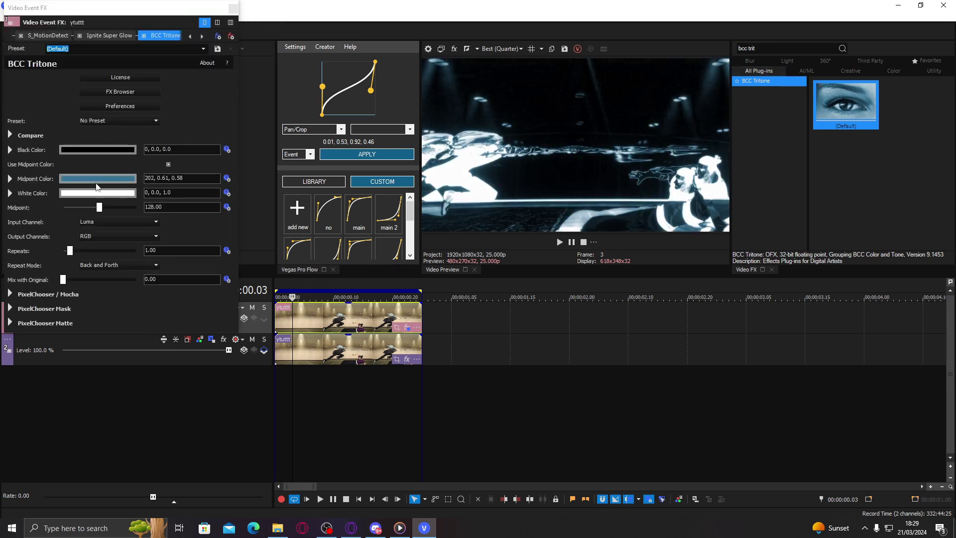
Set the BCC Tritone midpoint color to light blue with HSV 198, 0.71, 0.96
click(100, 178)
click(100, 205)
drag(106, 205, 138, 203)
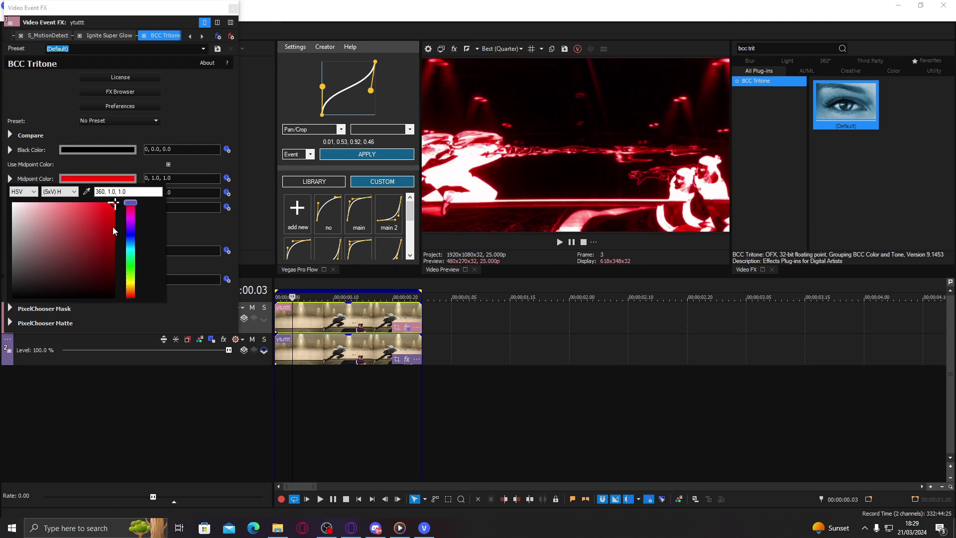
drag(130, 203, 131, 246)
click(86, 207)
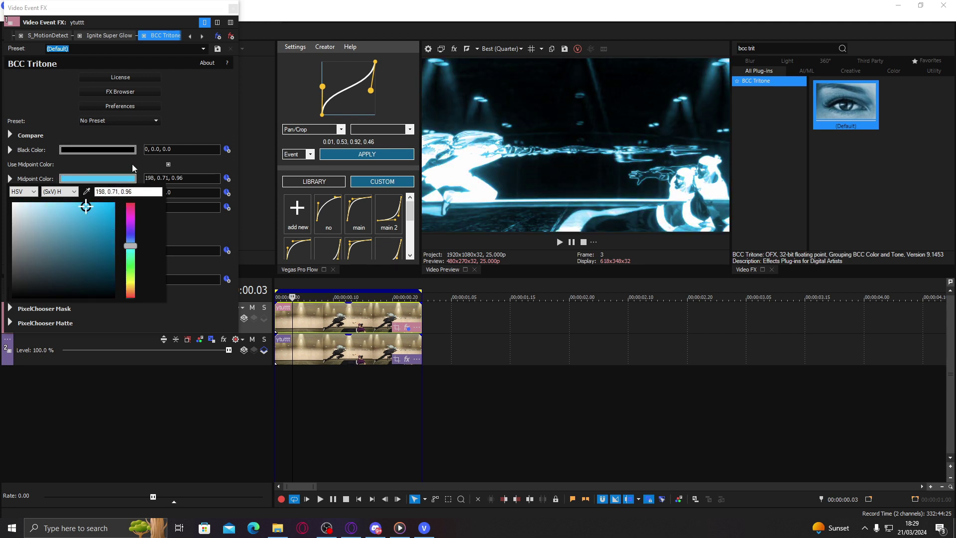
Slightly lower the Ignite Super Glow power on the upper ytuttt clip and close its effect settings
click(124, 36)
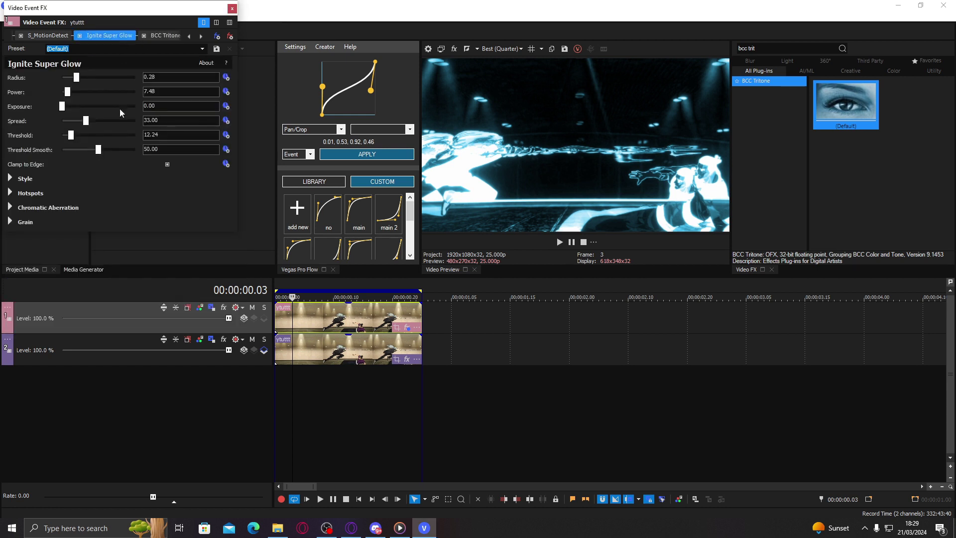
drag(69, 95, 67, 95)
click(232, 8)
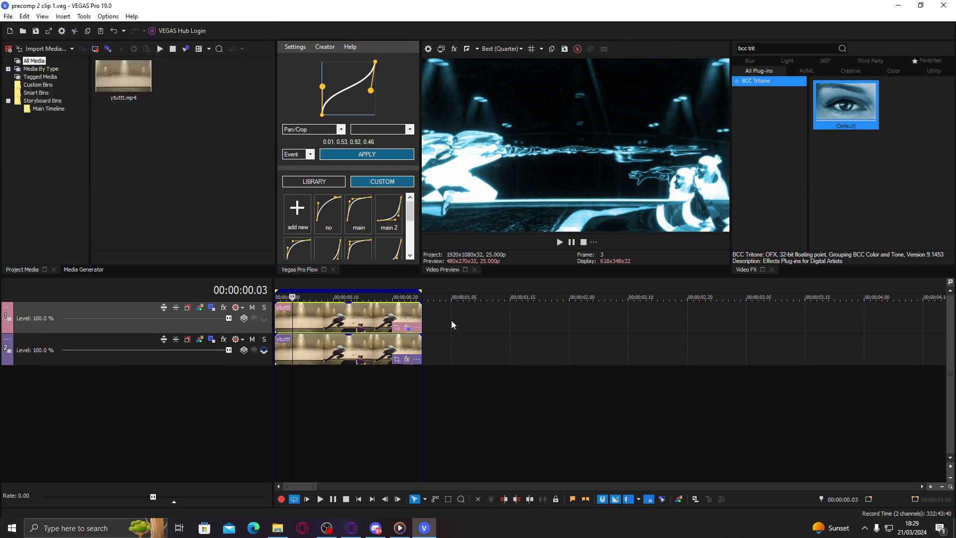
Change the fade-out curve of the upper ytuttt clip and play the looped precomp to check the glow fading
right_click(317, 304)
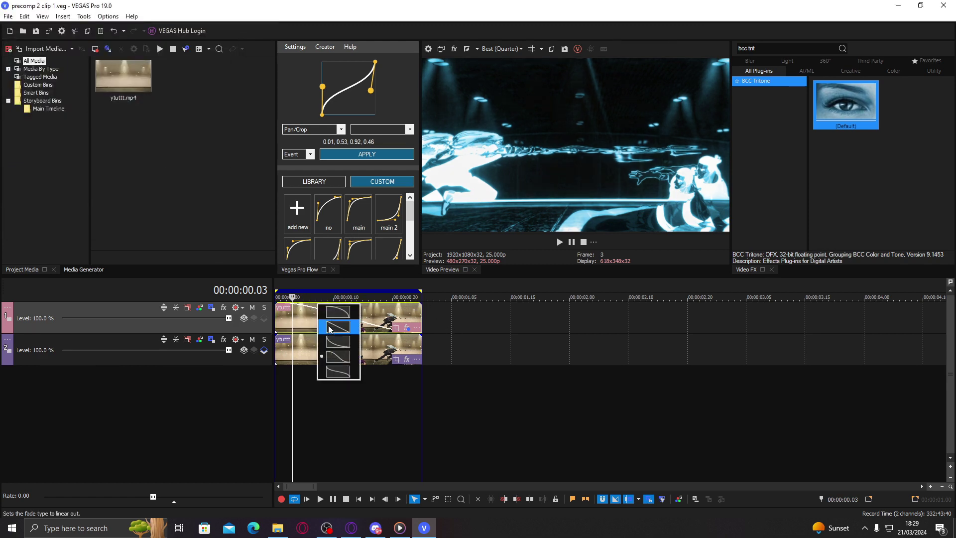
click(328, 327)
double_click(323, 324)
key(space)
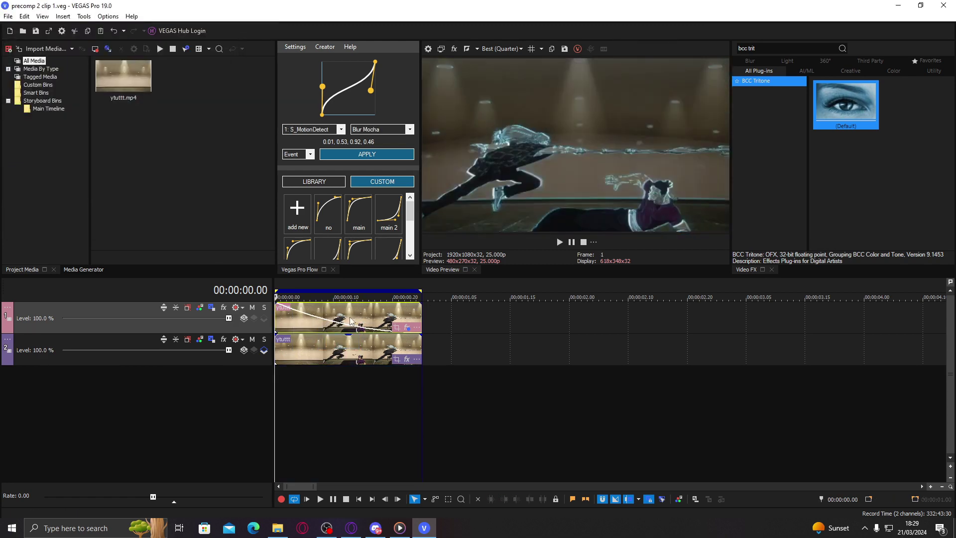
key(space)
key(space)
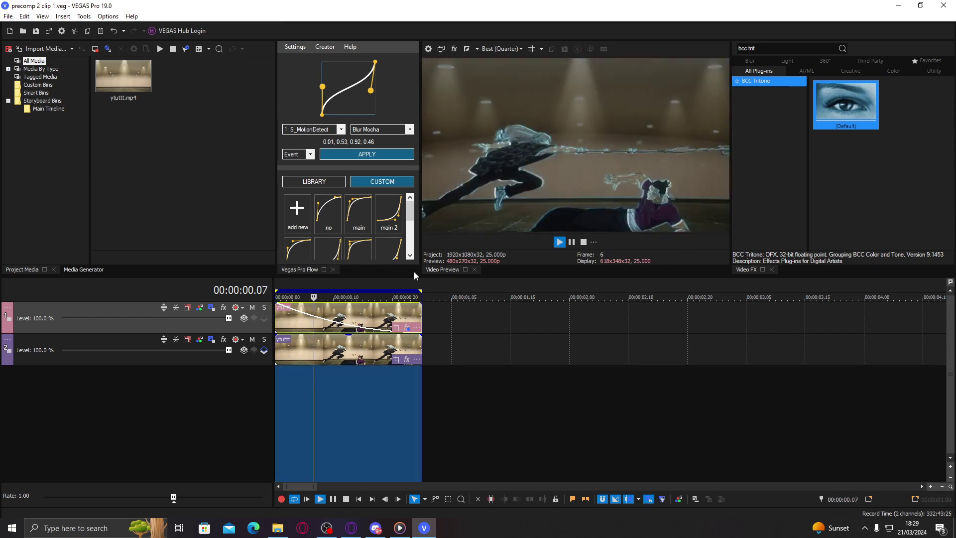
key(space)
Return to the parent ytuttt timeline, loop the precomp 2 clip 1 event and play it
click(304, 315)
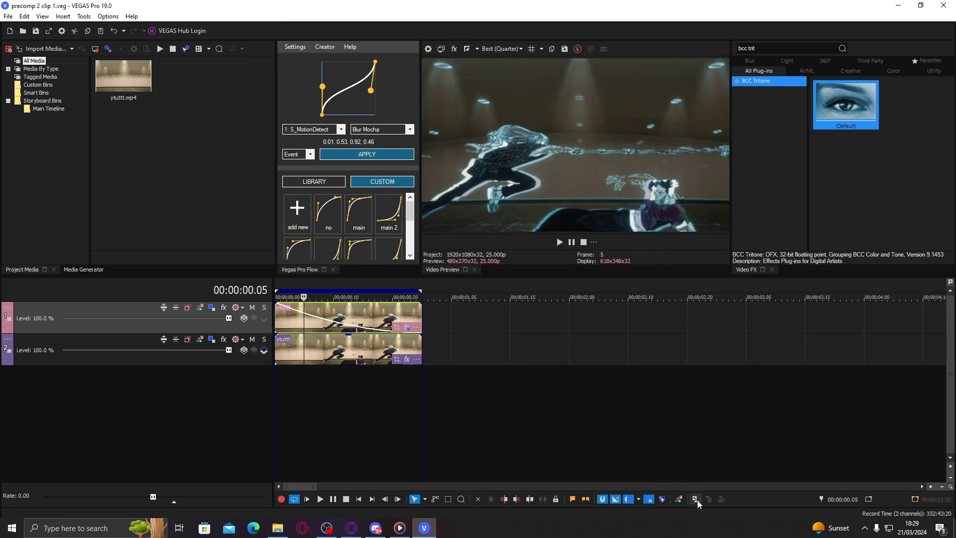
click(695, 500)
click(473, 297)
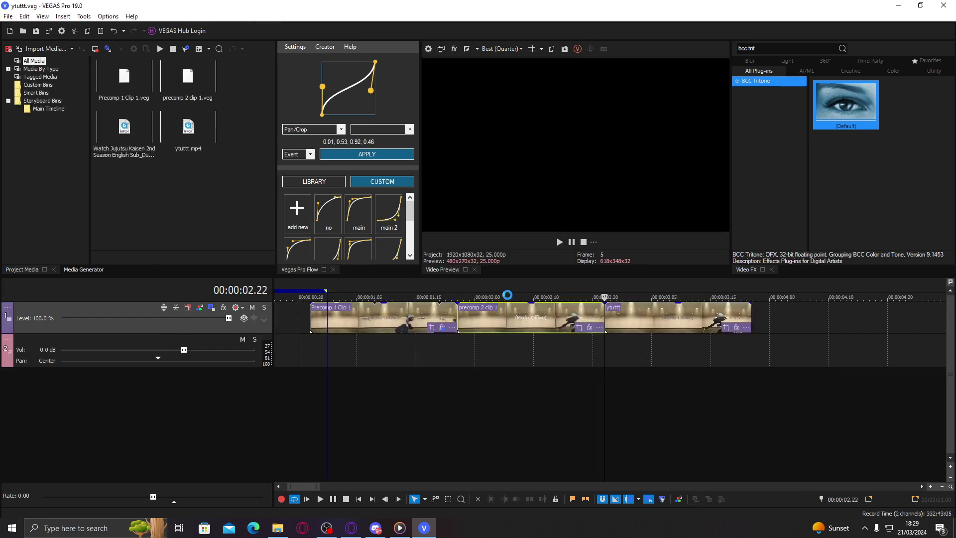
double_click(531, 318)
key(space)
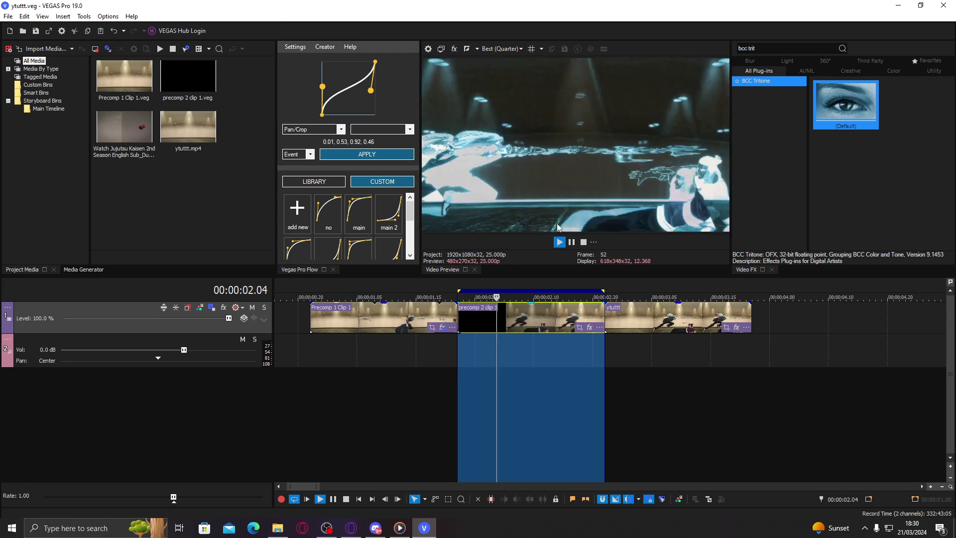
key(space)
Examine frames across precomp 2 clip 1 to see how the blue glow fades over the footage
click(492, 323)
click(517, 321)
mouse_move(543, 317)
mouse_down()
mouse_move(629, 320)
mouse_move(541, 322)
mouse_up()
click(522, 322)
click(546, 318)
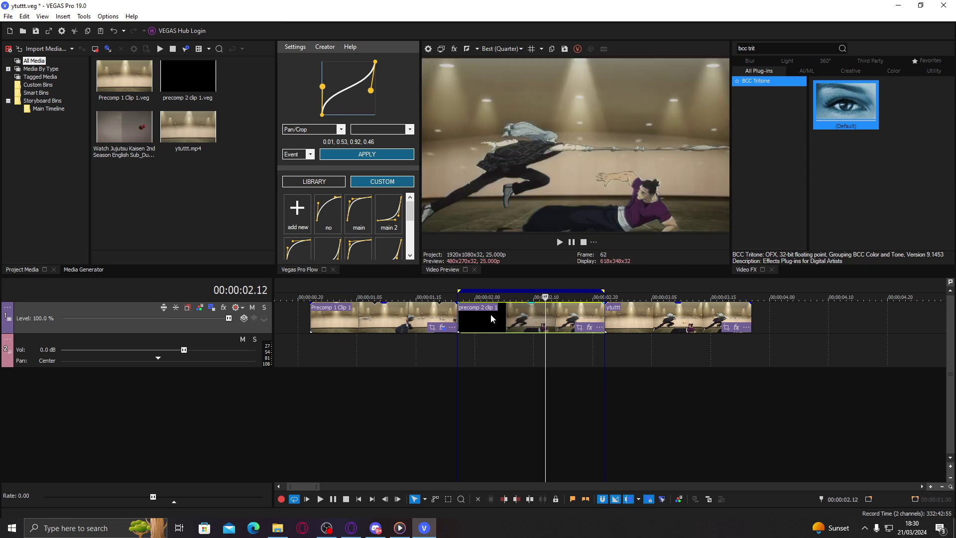
double_click(491, 315)
key(space)
click(515, 317)
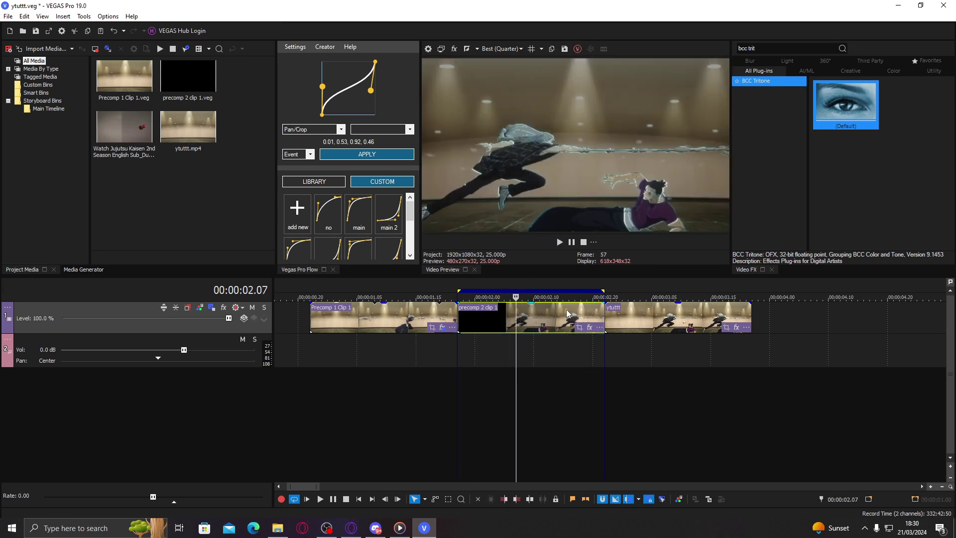
click(556, 297)
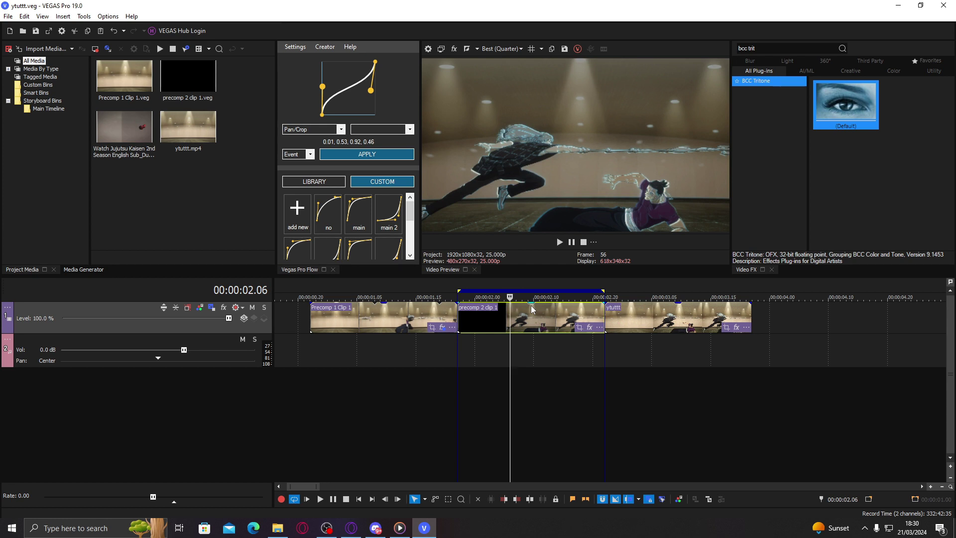
Add the "jkbkjb kb bj,h" video from the Downloads folder to the timeline after the ytuttt clip
click(717, 326)
scroll(456, 411, down, 3)
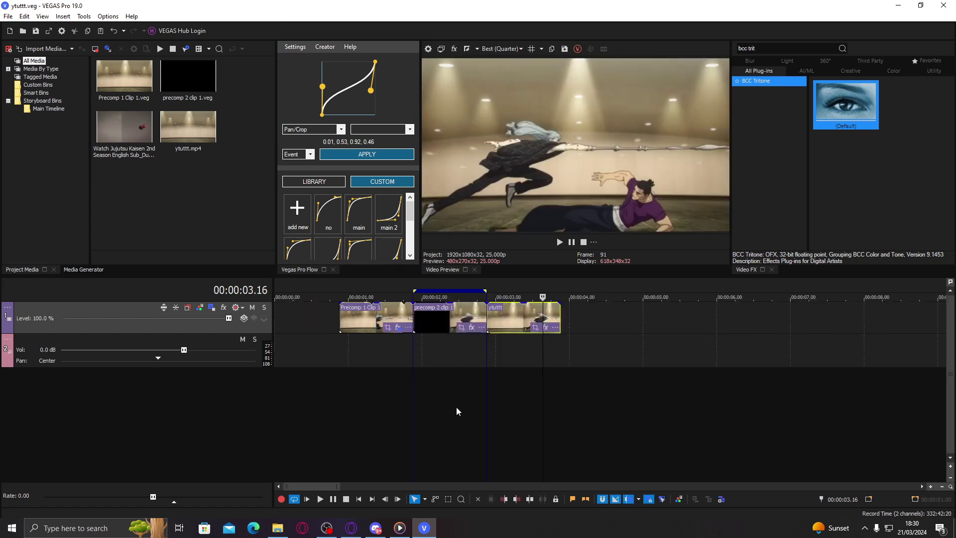
click(278, 526)
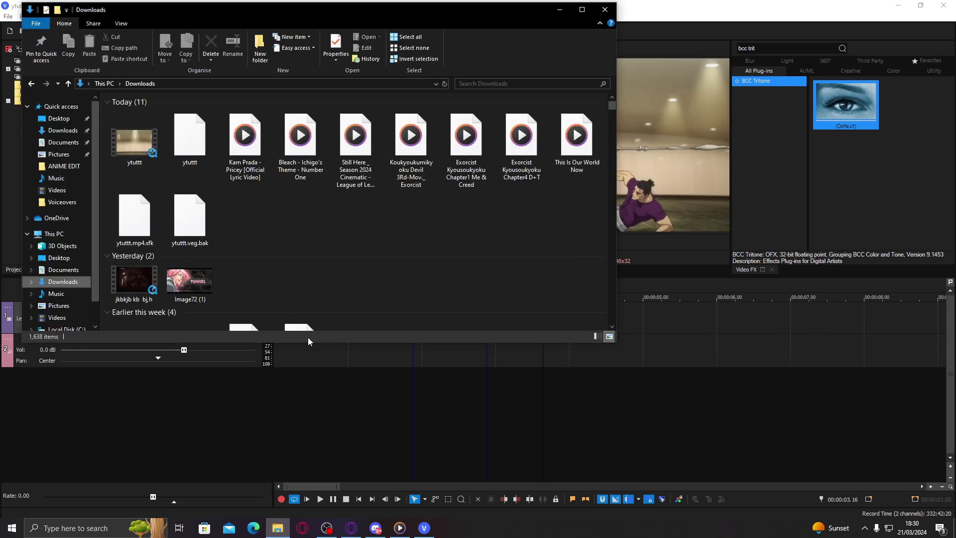
drag(134, 281, 697, 311)
Split the "jkbkjb kb bj,h" clip at 00:00:05.07 and trim off everything after 00:00:05.14
key(s)
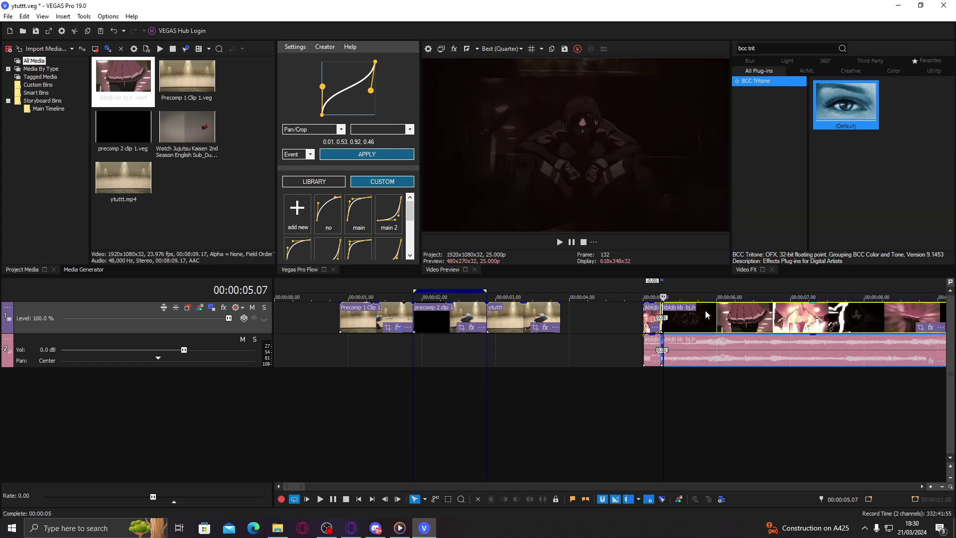
click(685, 316)
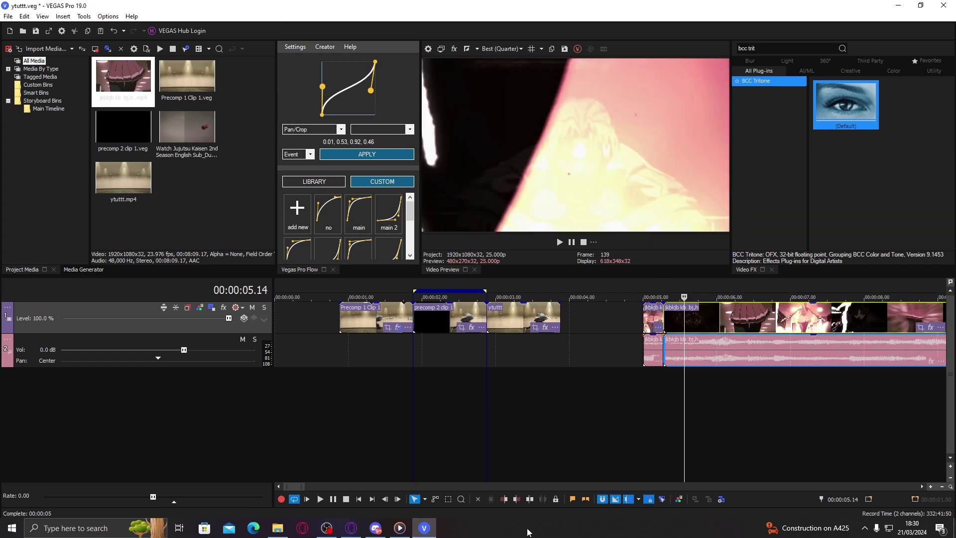
click(517, 499)
Ungroup the two "jkbkjb kb bj,h" pieces from their audio and delete both audio events
click(652, 346)
ctrl+click(676, 350)
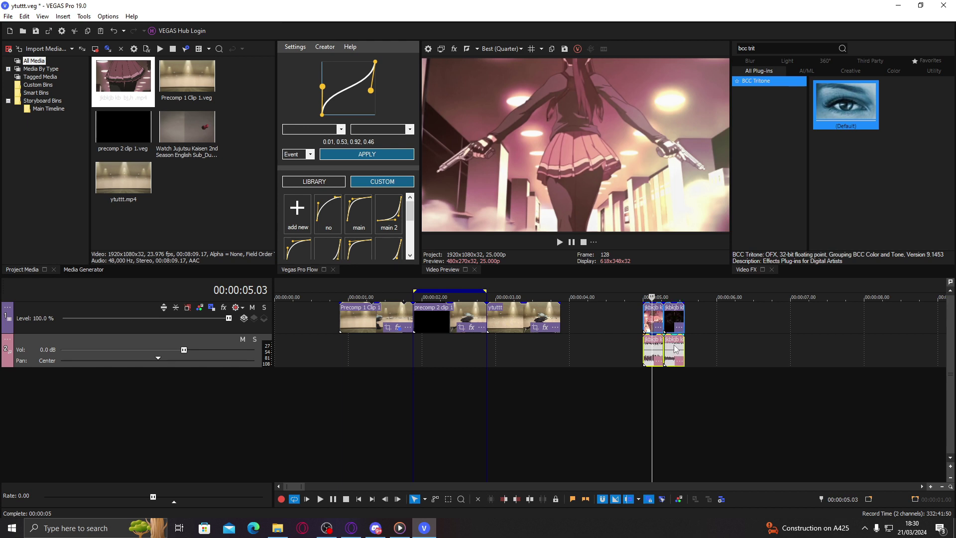
key(u)
key(Delete)
Nest the two "jkbkjb kb bj,h" video pieces in a new timeline saved as "ytuttt_Untitled Timeline" in the ANIME EDIT folder
click(656, 322)
scroll(675, 323, up, 5)
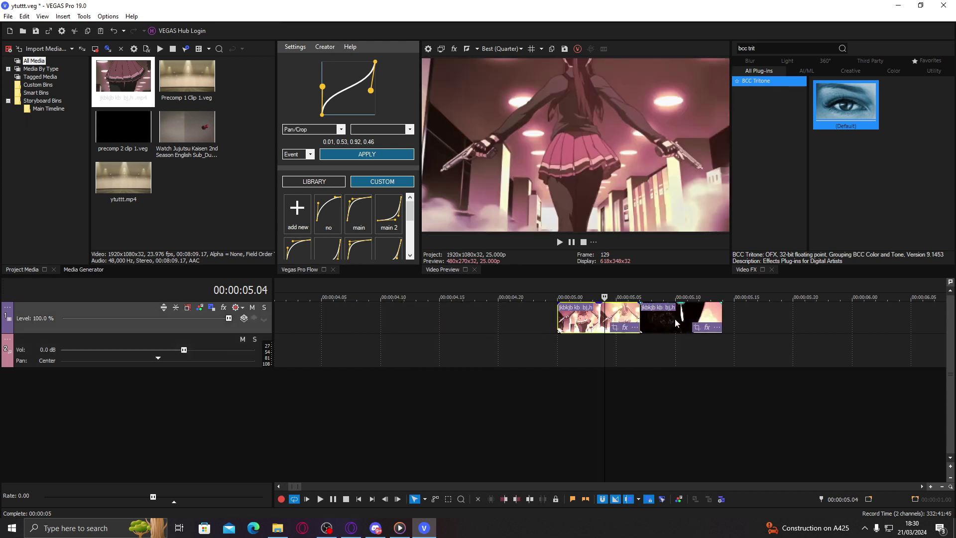
ctrl+click(657, 315)
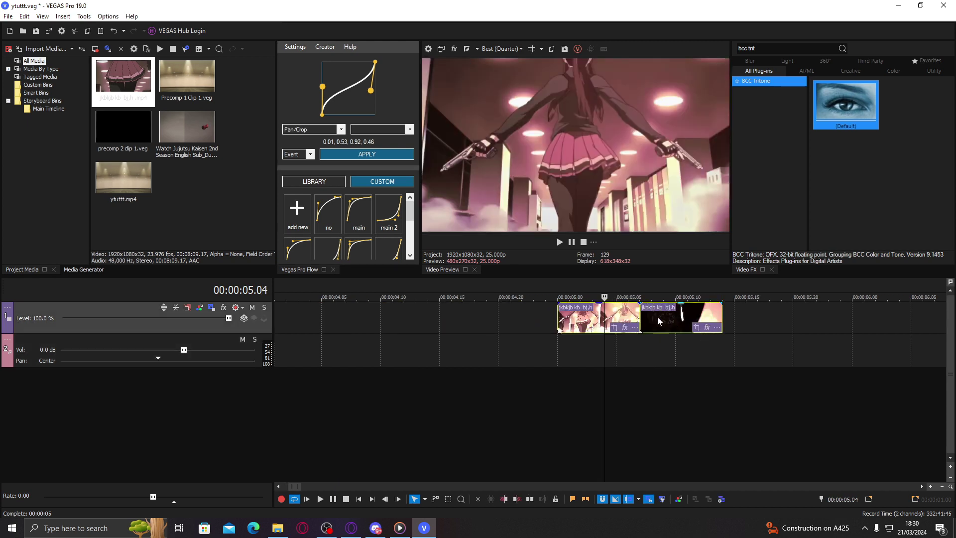
click(721, 499)
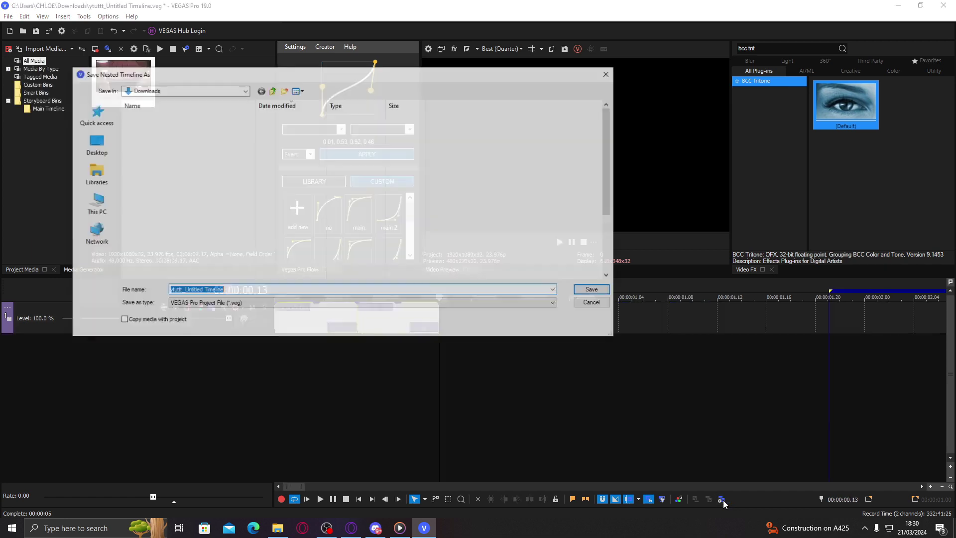
click(94, 113)
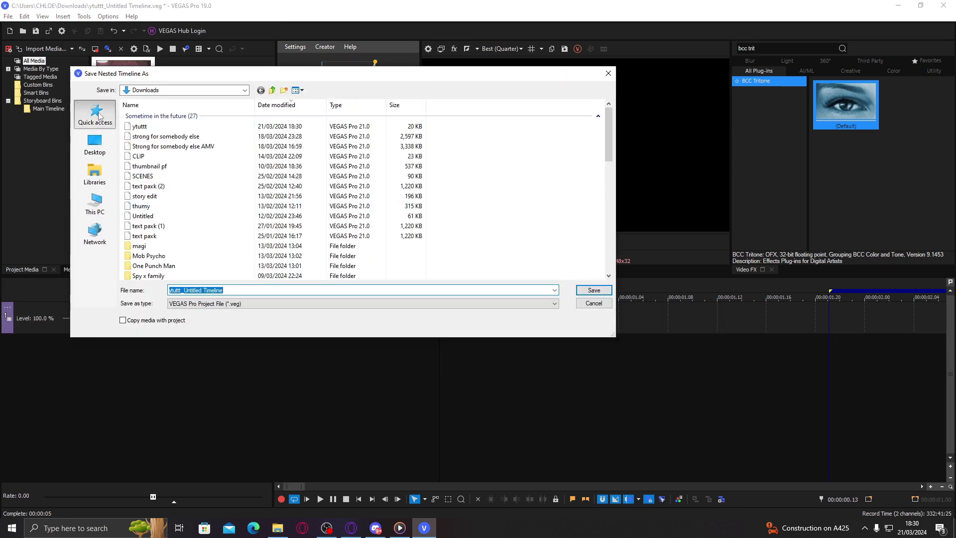
double_click(166, 147)
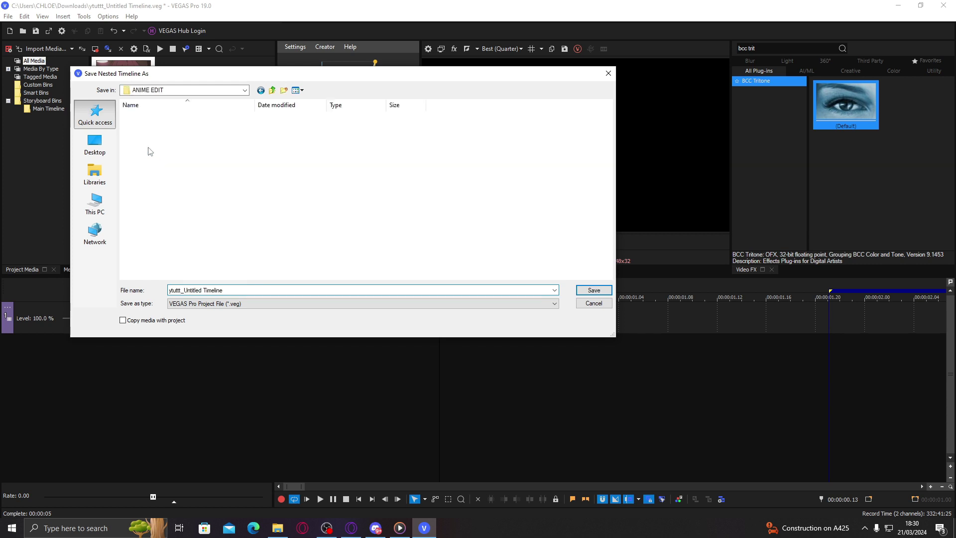
click(264, 290)
click(594, 291)
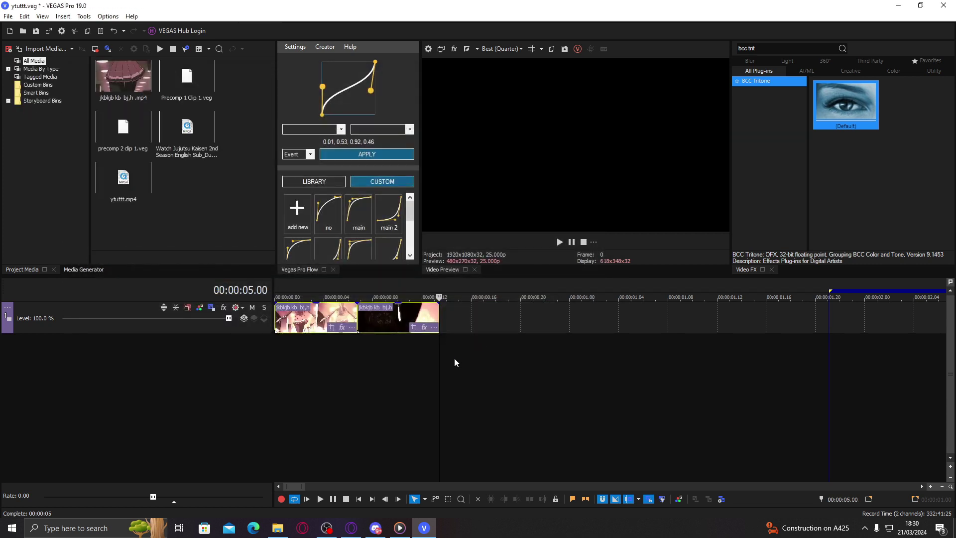
Loop the two clips in the nested timeline, play them and inspect the frames before the cut
double_click(345, 358)
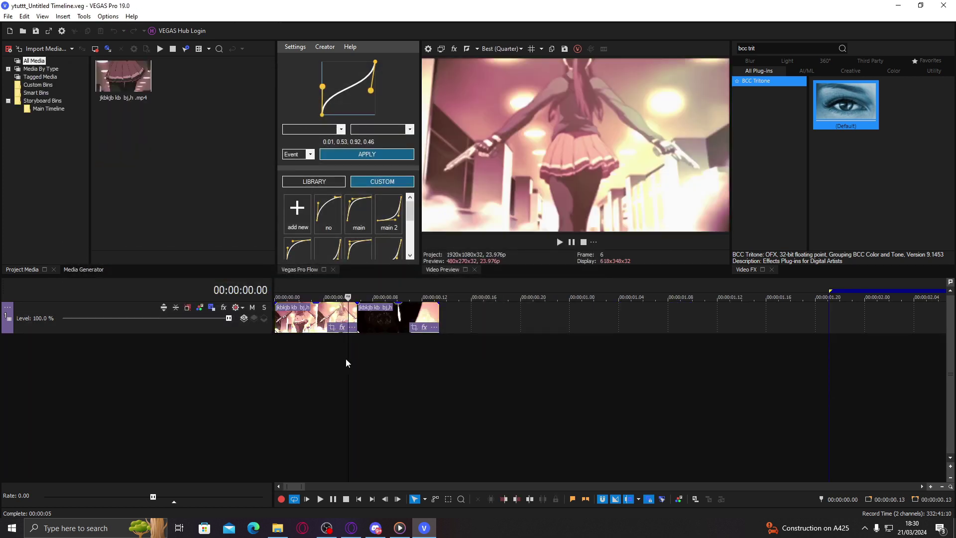
click(335, 313)
click(385, 317)
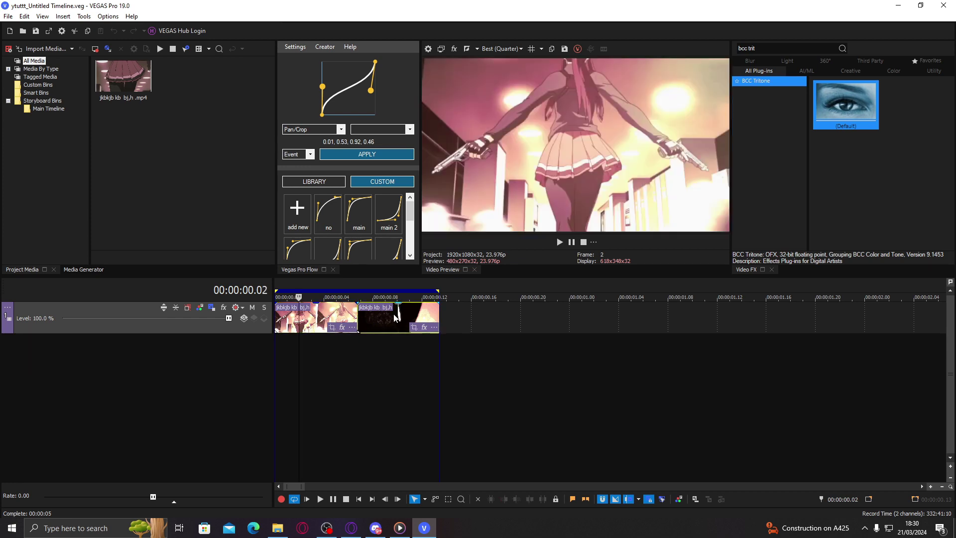
key(space)
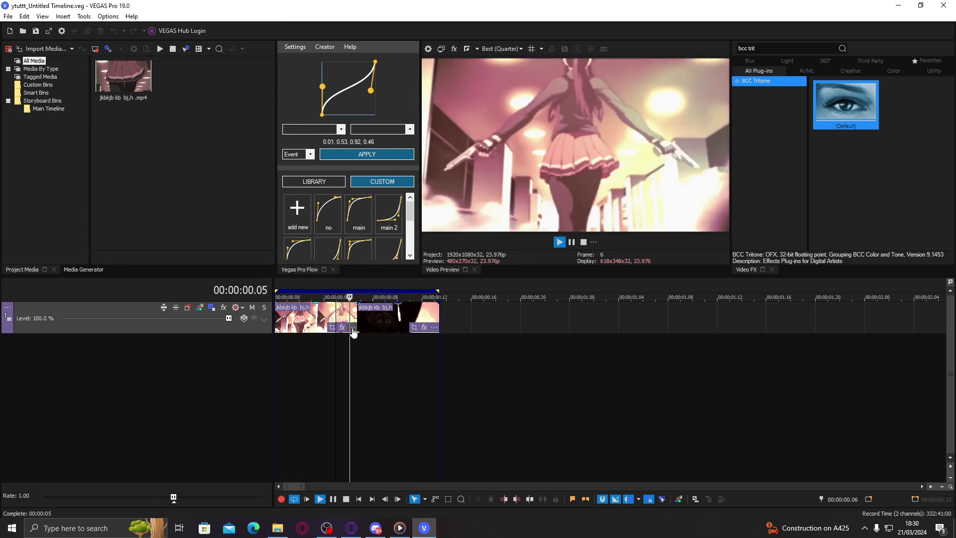
key(space)
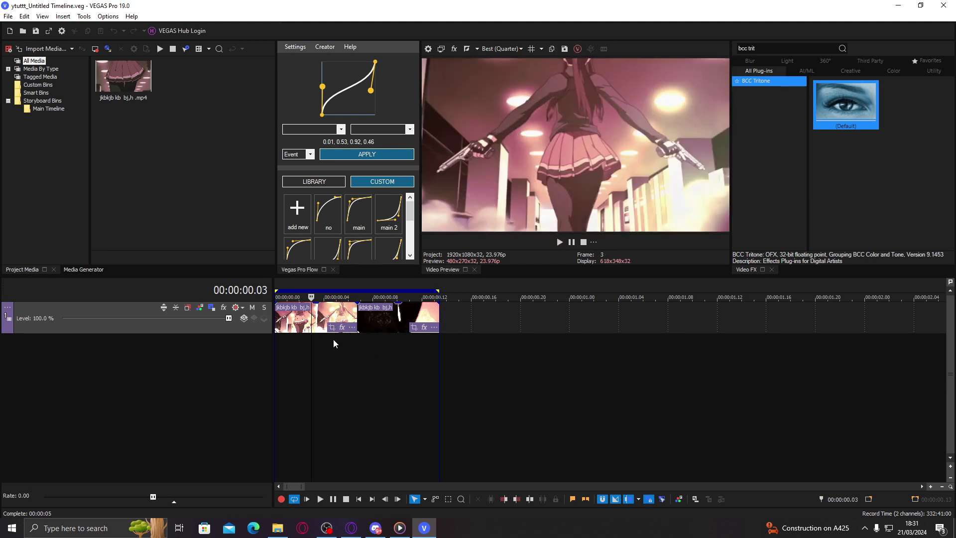
key(Right)
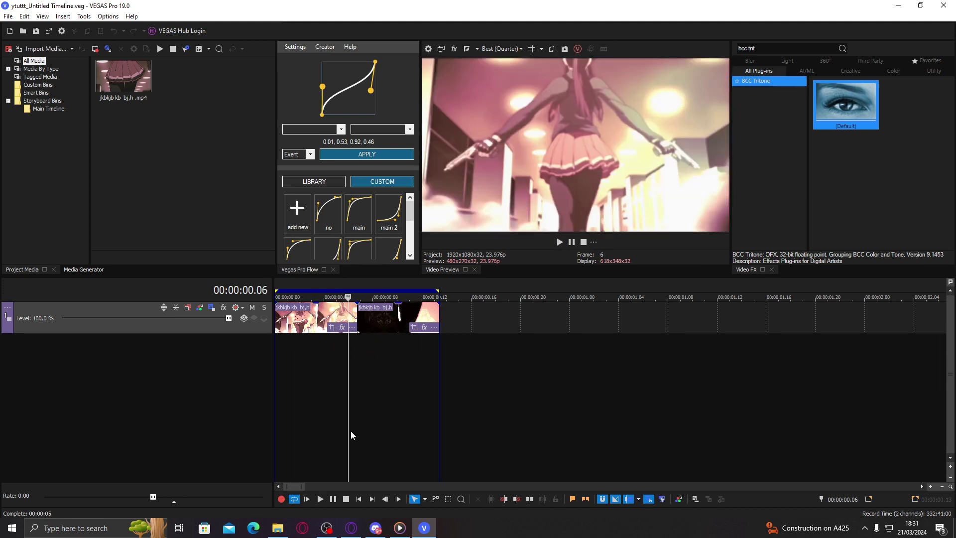